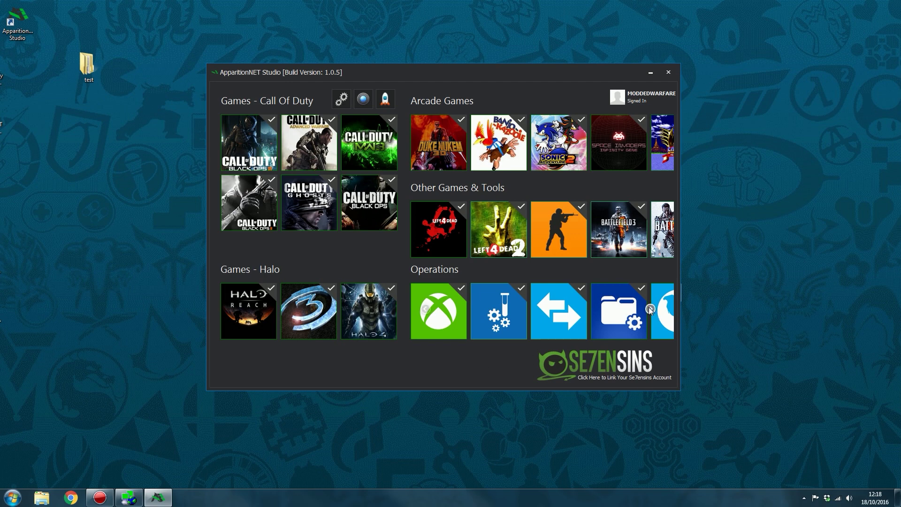
# Open the Network Sniffer from the Operations tools and retrieve the list of clients in the current game session
pyautogui.click(649, 308)
pyautogui.click(558, 306)
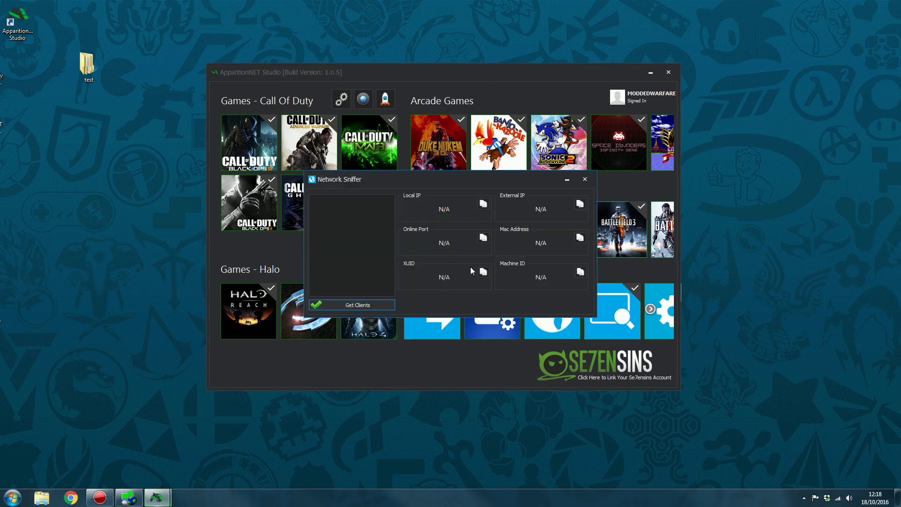
pyautogui.moveTo(432, 177)
pyautogui.mouseDown()
pyautogui.moveTo(418, 183)
pyautogui.moveTo(425, 160)
pyautogui.mouseUp()
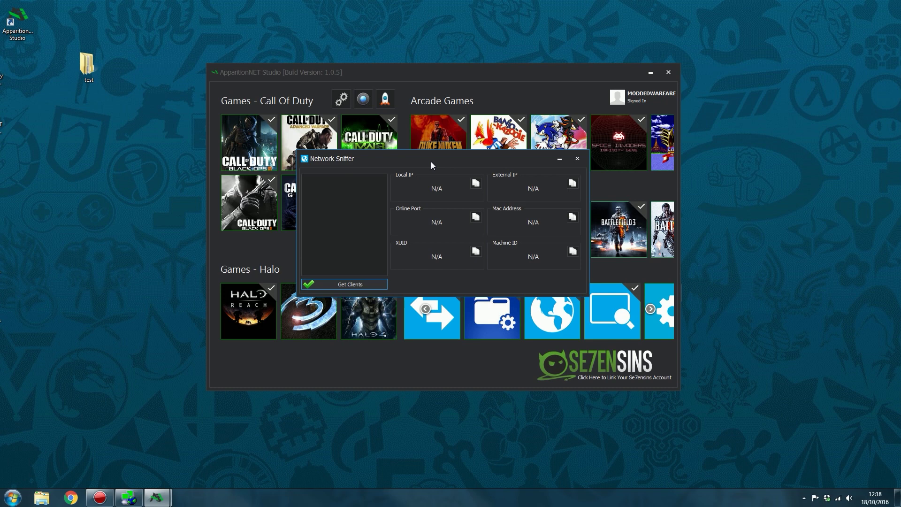
pyautogui.moveTo(431, 161); pyautogui.dragTo(437, 164)
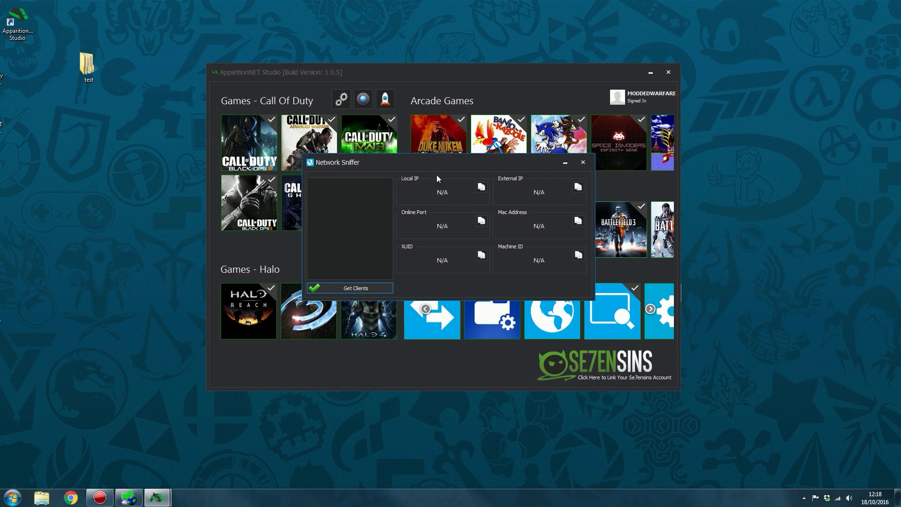
pyautogui.moveTo(440, 163); pyautogui.dragTo(449, 164)
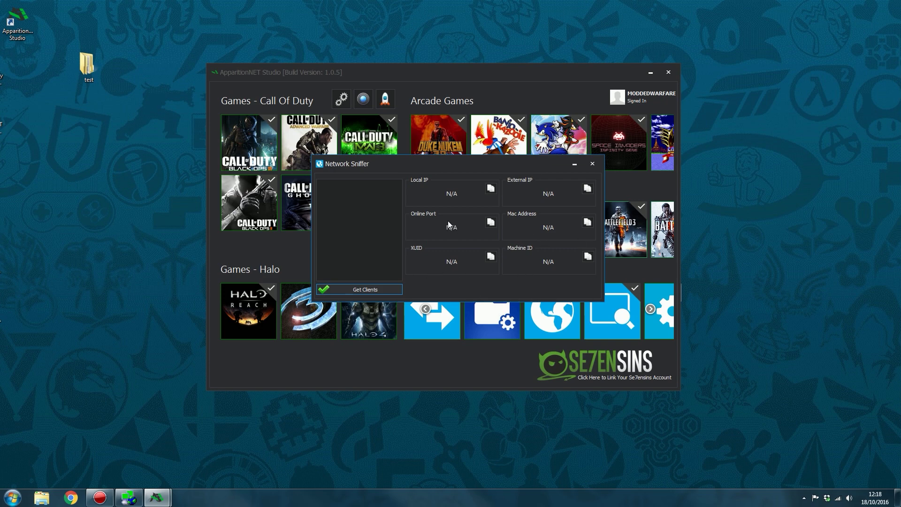
pyautogui.moveTo(459, 163); pyautogui.dragTo(474, 151)
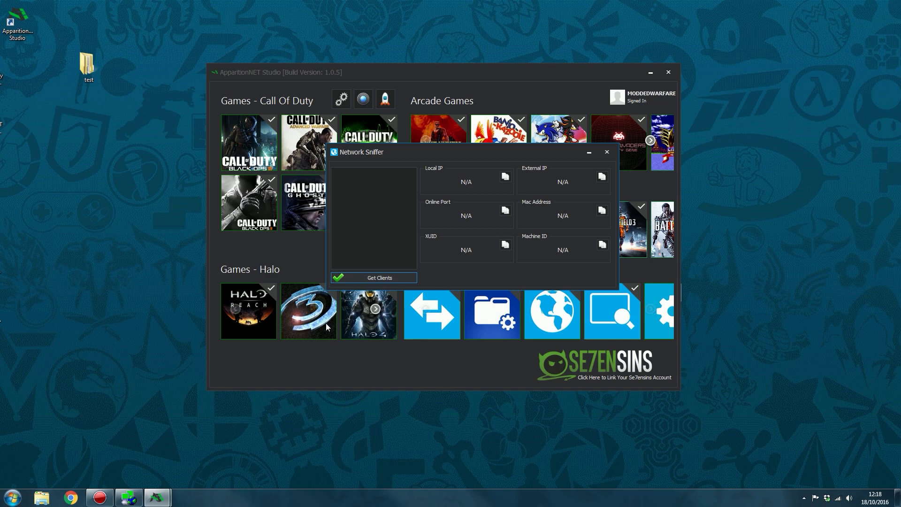
pyautogui.moveTo(505, 151); pyautogui.dragTo(467, 165)
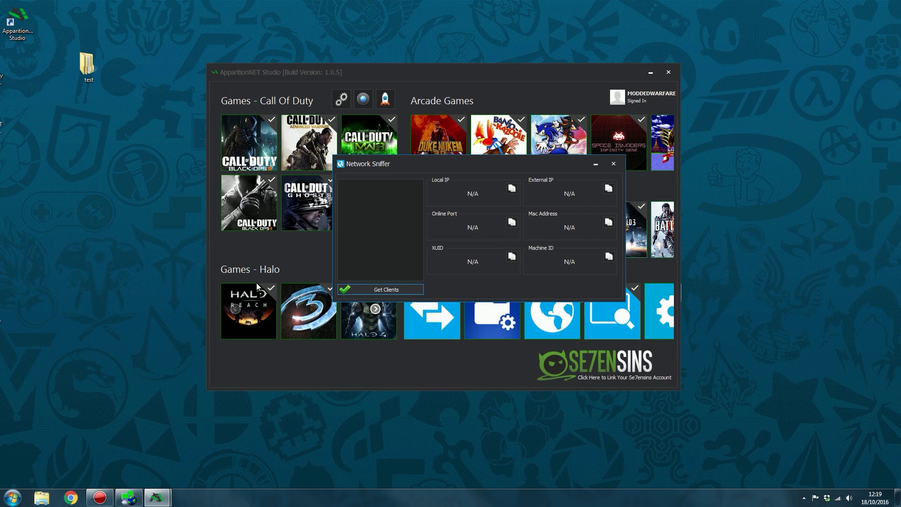
pyautogui.click(373, 289)
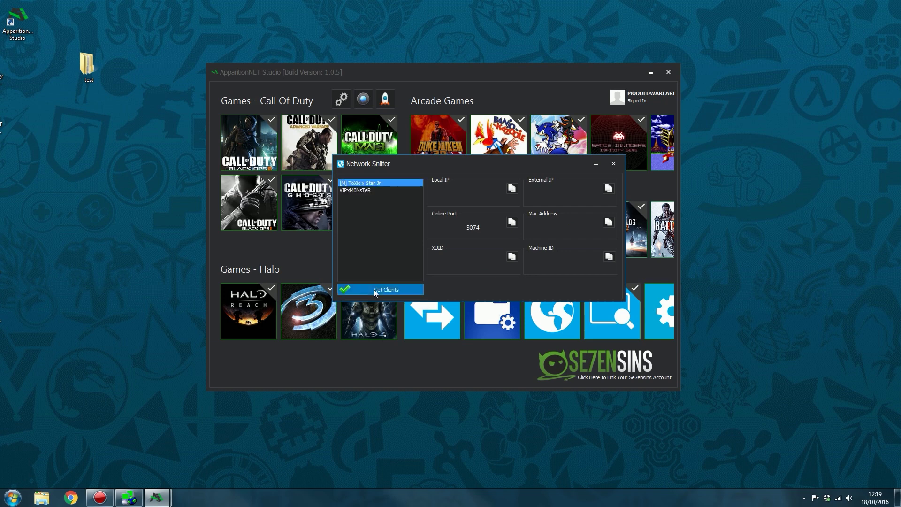
pyautogui.moveTo(401, 161); pyautogui.dragTo(405, 184)
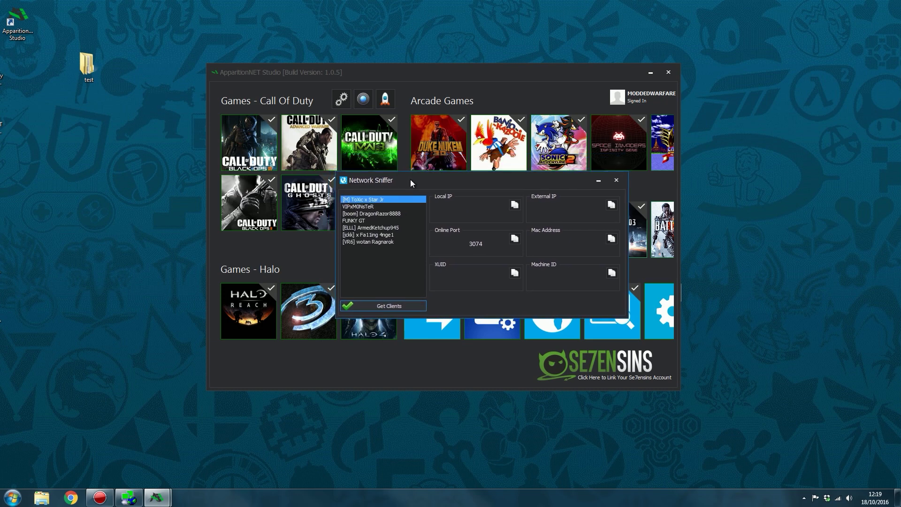
# Examine the IP, port, MAC address, XUID and machine ID details of the first four clients in the list
pyautogui.click(367, 207)
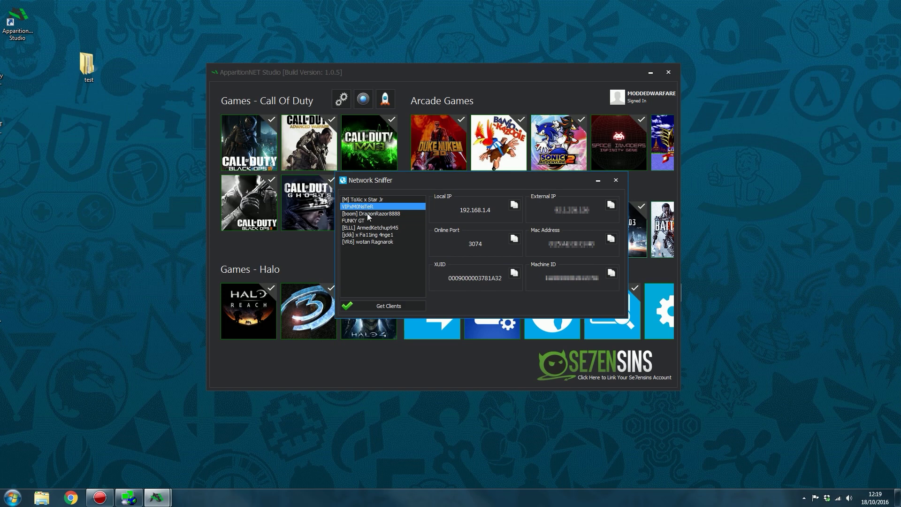
pyautogui.click(367, 213)
pyautogui.click(367, 221)
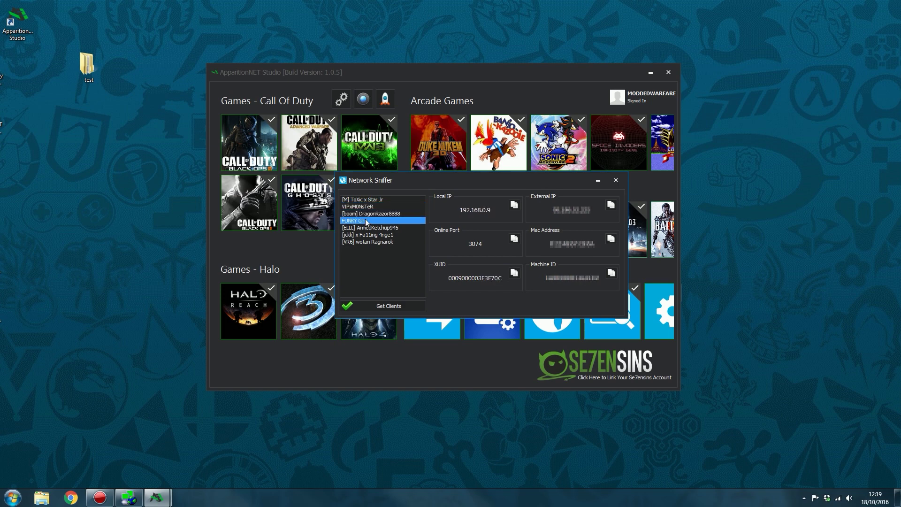
pyautogui.click(367, 214)
pyautogui.click(367, 206)
pyautogui.click(366, 200)
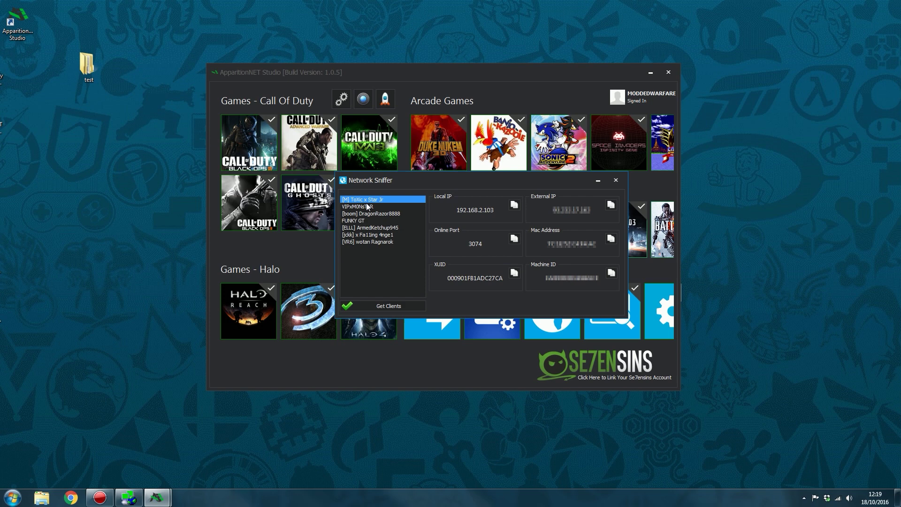
pyautogui.click(366, 206)
pyautogui.click(366, 214)
pyautogui.click(367, 207)
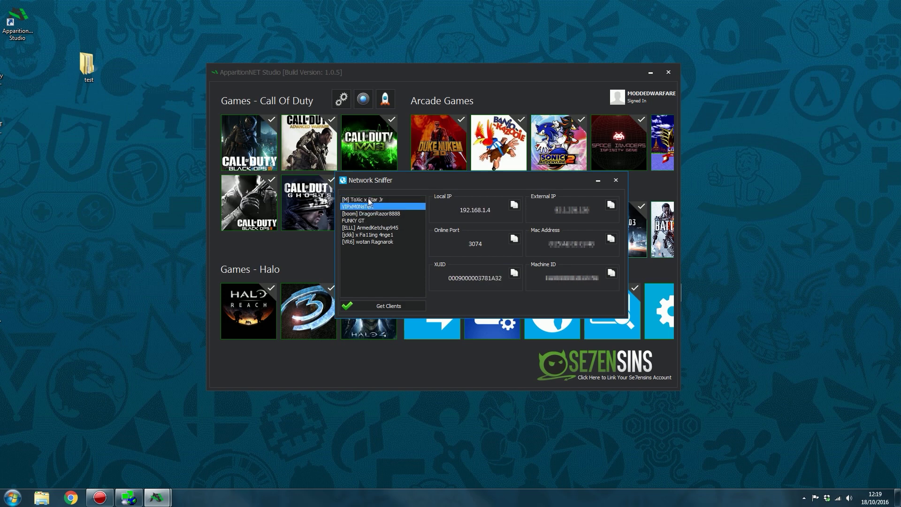
pyautogui.click(367, 199)
pyautogui.click(367, 220)
pyautogui.click(367, 214)
pyautogui.click(367, 200)
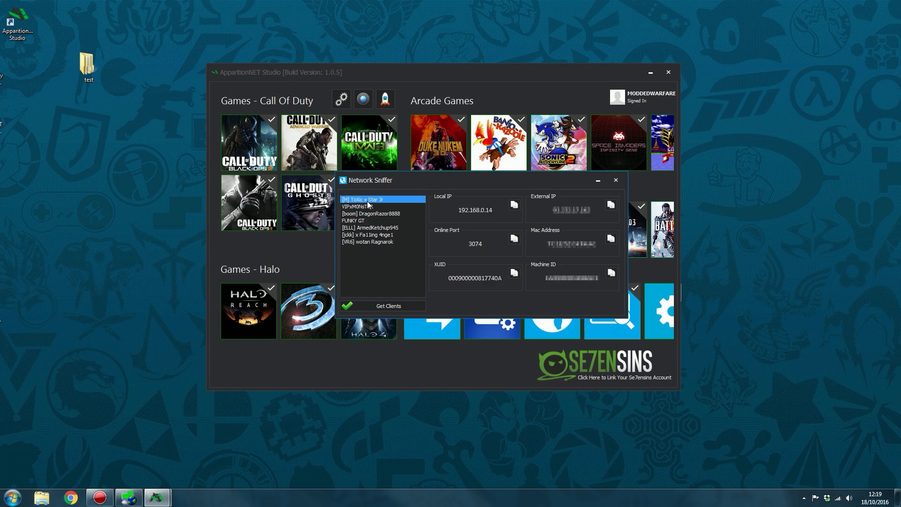
# Select the fifth client and compare its local IP with the connected console's IP in the Console Manager
pyautogui.click(375, 227)
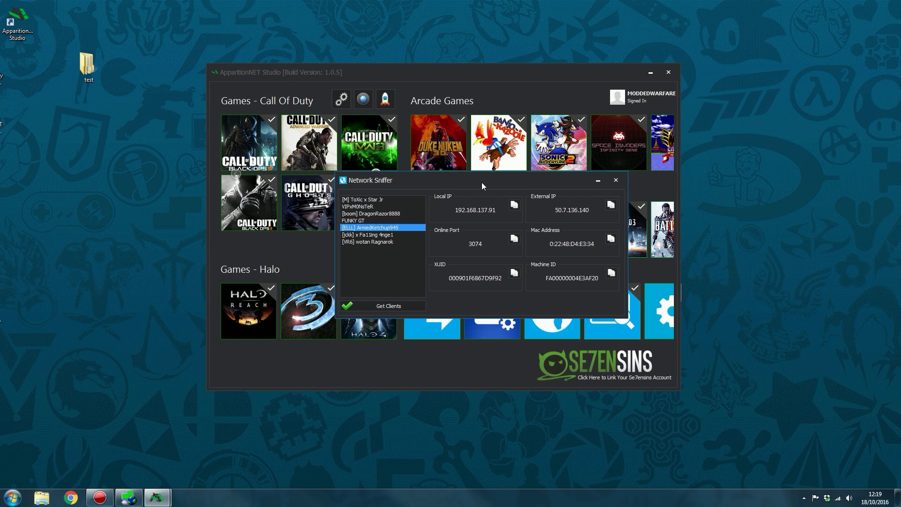
pyautogui.moveTo(482, 182); pyautogui.dragTo(223, 181)
pyautogui.click(431, 308)
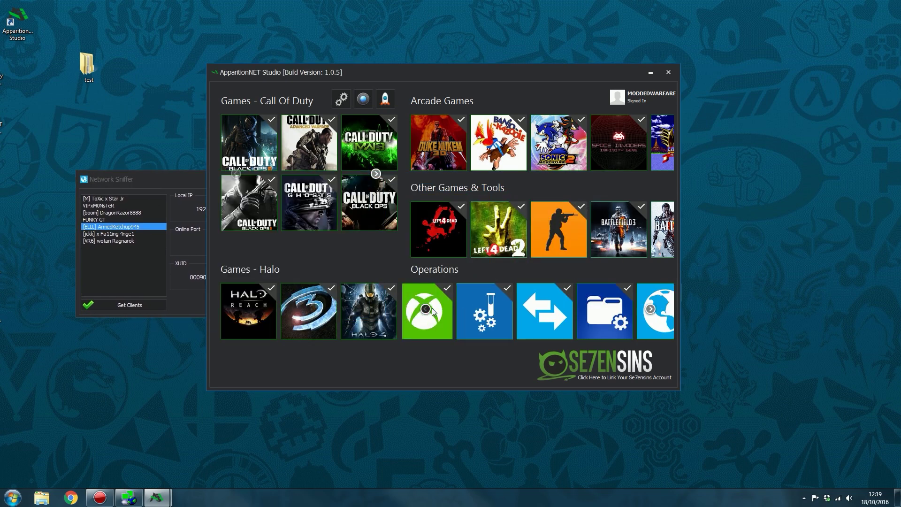
pyautogui.click(441, 300)
pyautogui.moveTo(183, 66); pyautogui.dragTo(476, 123)
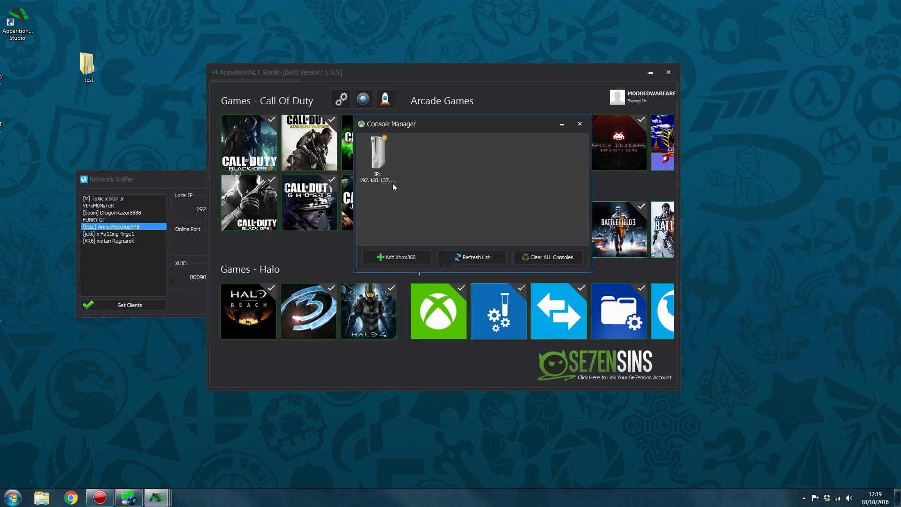
pyautogui.click(375, 160)
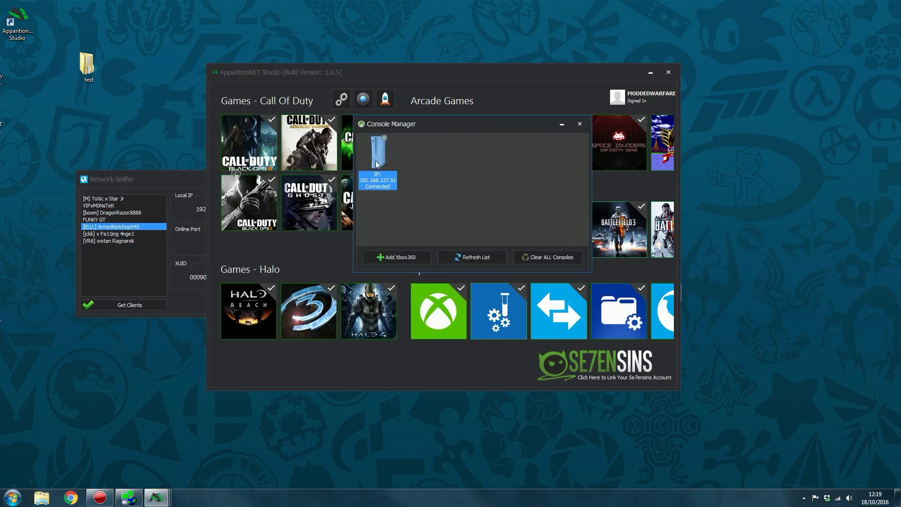
pyautogui.click(579, 124)
pyautogui.moveTo(159, 181); pyautogui.dragTo(459, 173)
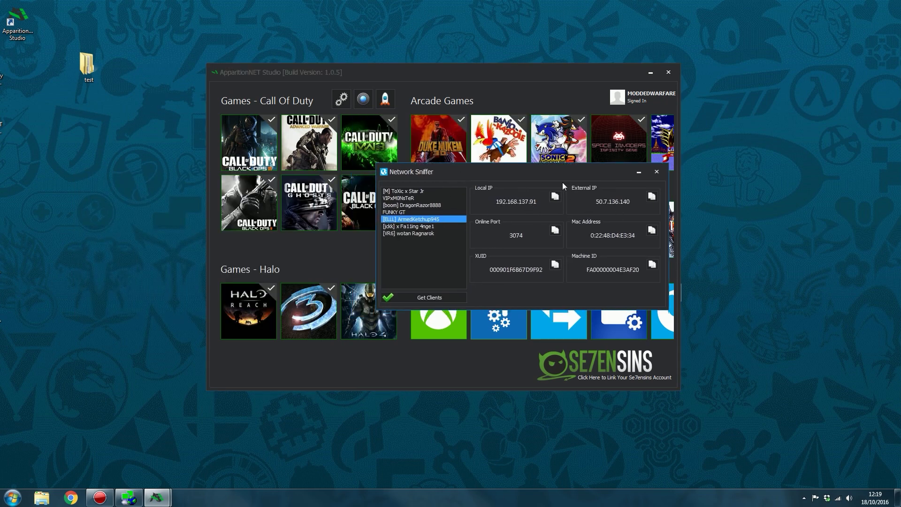
pyautogui.moveTo(563, 185); pyautogui.dragTo(499, 188)
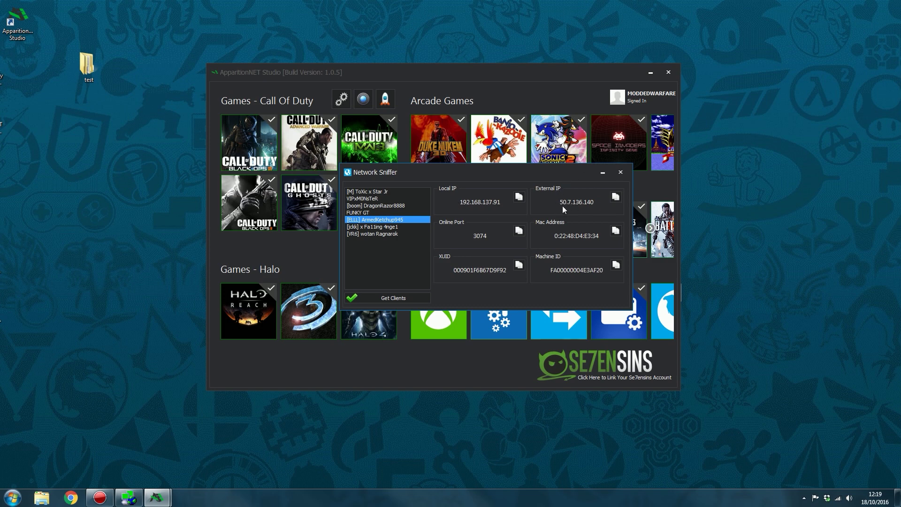
pyautogui.moveTo(554, 173); pyautogui.dragTo(550, 173)
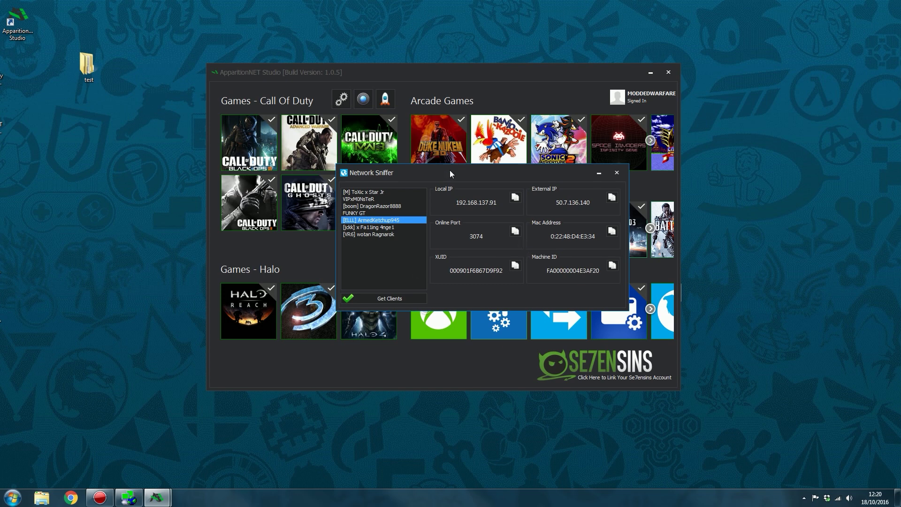
# Open the IP Information for the fifth client in the Network Sniffer list
pyautogui.doubleClick(382, 222)
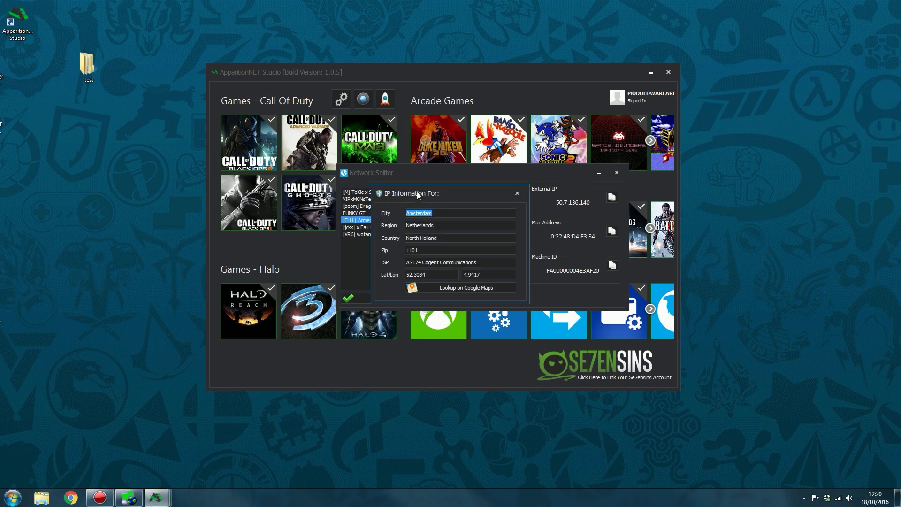
pyautogui.moveTo(460, 190)
pyautogui.mouseDown()
pyautogui.moveTo(497, 182)
pyautogui.moveTo(447, 202)
pyautogui.mouseUp()
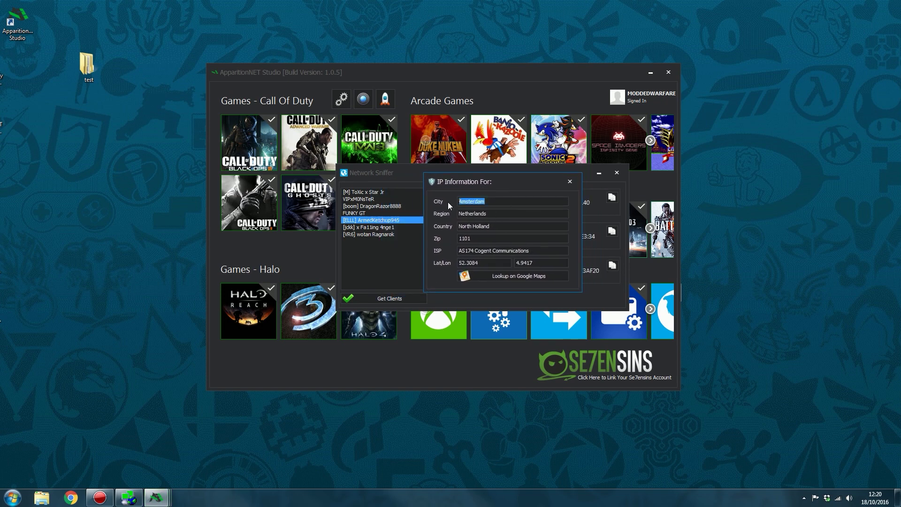
pyautogui.click(496, 209)
# Check the server in use in the Astrill VPN Dialer, and return to the client's IP Information
pyautogui.click(804, 497)
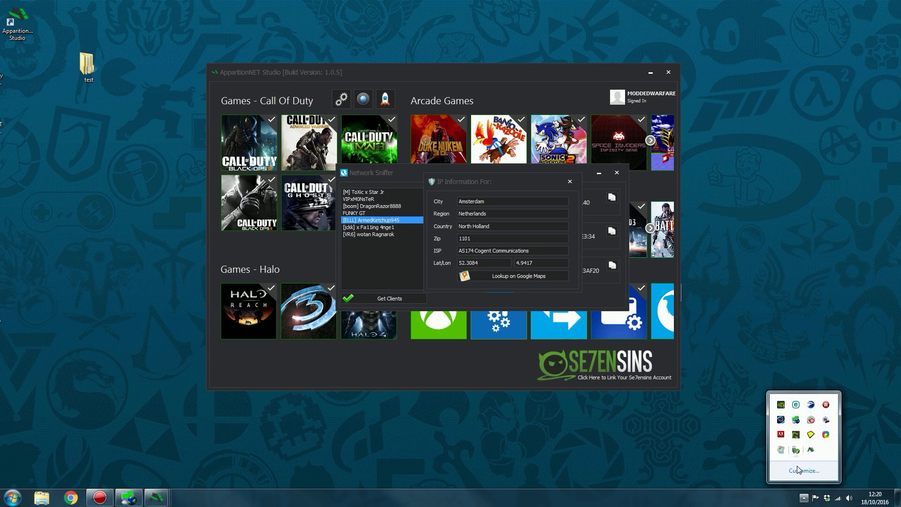
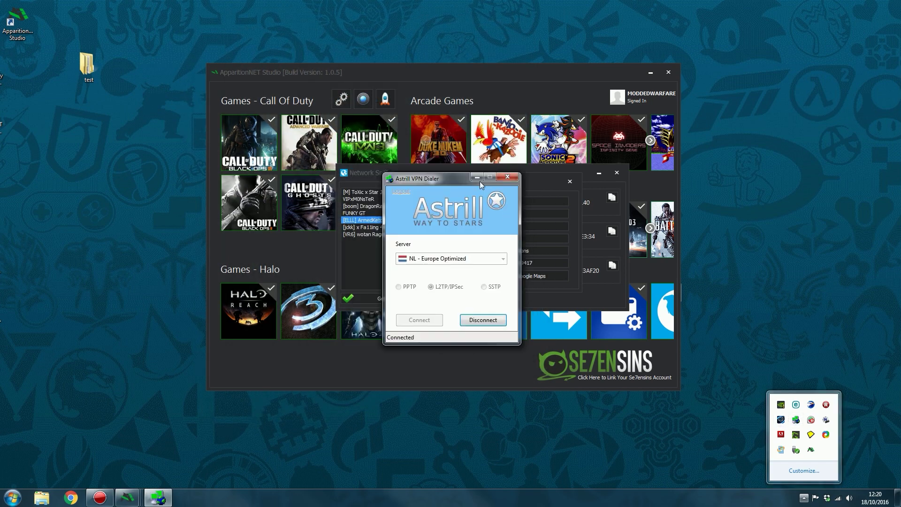
pyautogui.click(478, 180)
pyautogui.click(433, 212)
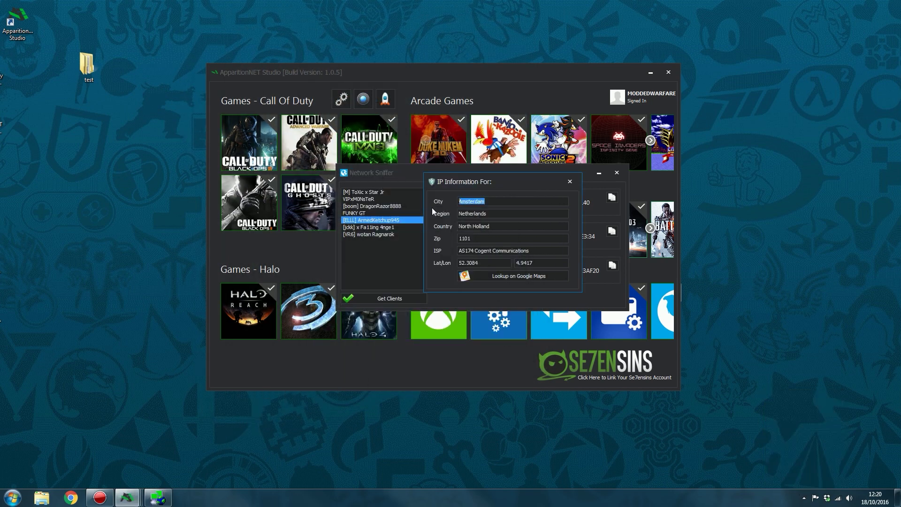
# Review the client's region, country, zip, ISP and latitude/longitude fields, and look up the location on Google Maps
pyautogui.click(493, 214)
pyautogui.click(498, 226)
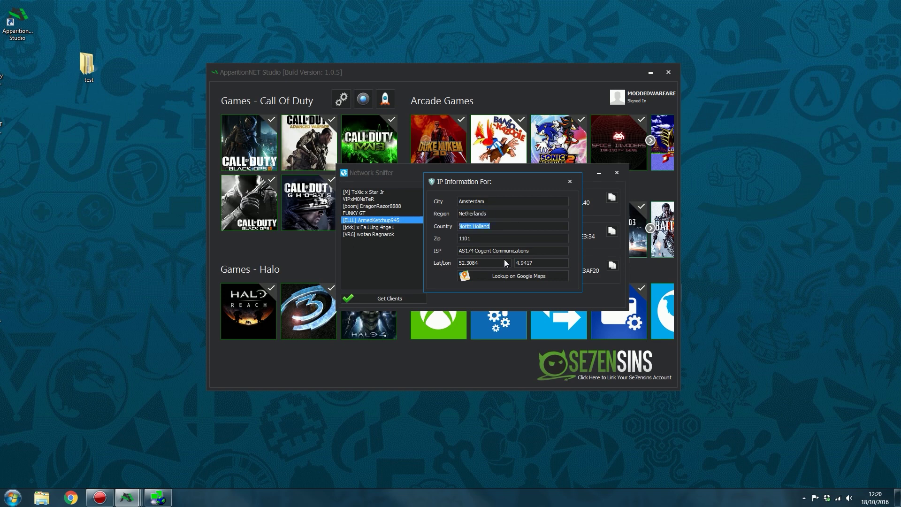
pyautogui.click(489, 239)
pyautogui.click(546, 251)
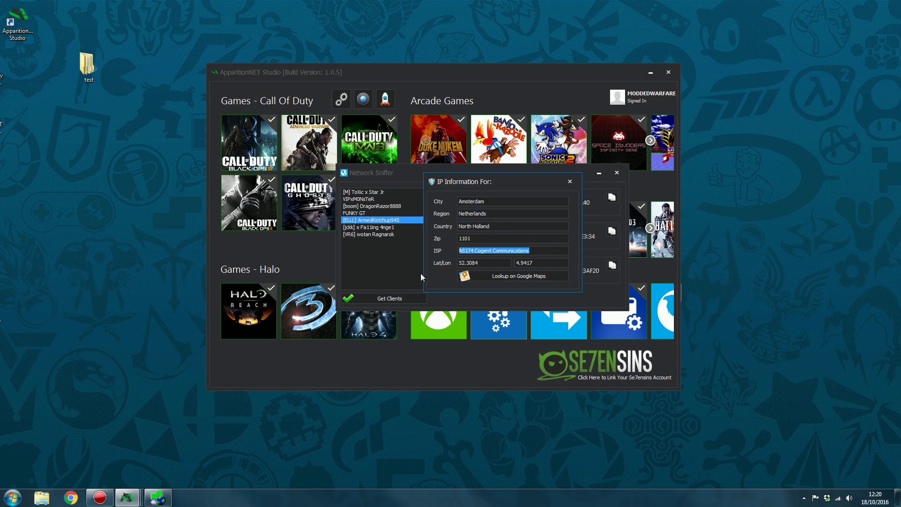
pyautogui.click(498, 262)
pyautogui.press('Tab')
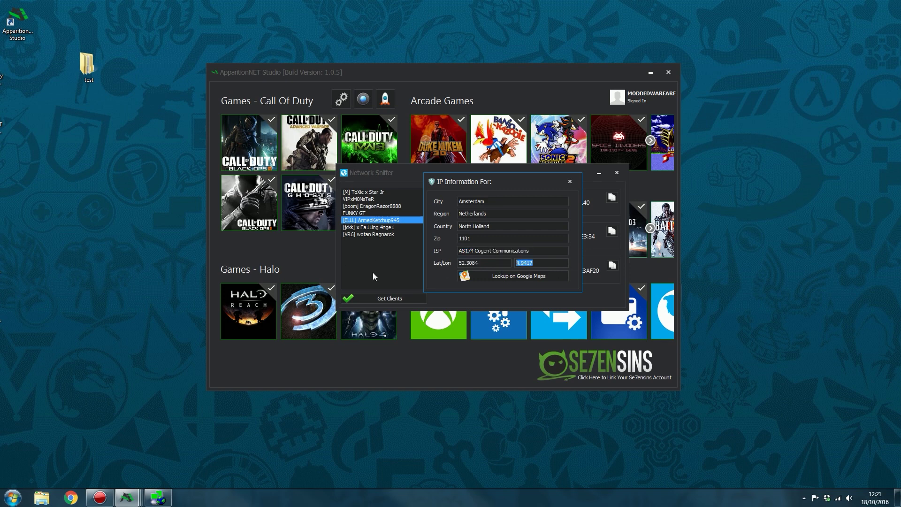
pyautogui.click(509, 277)
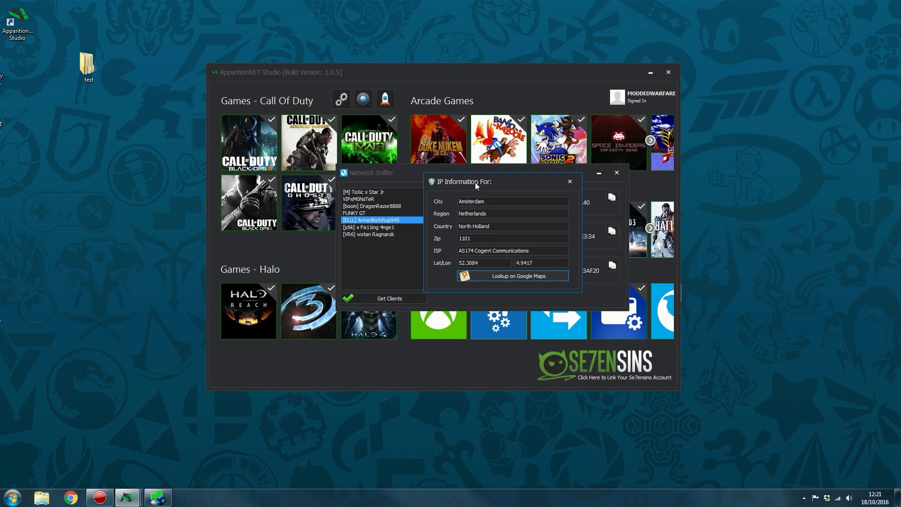
# Close the IP Information and Network Sniffer windows
pyautogui.click(515, 208)
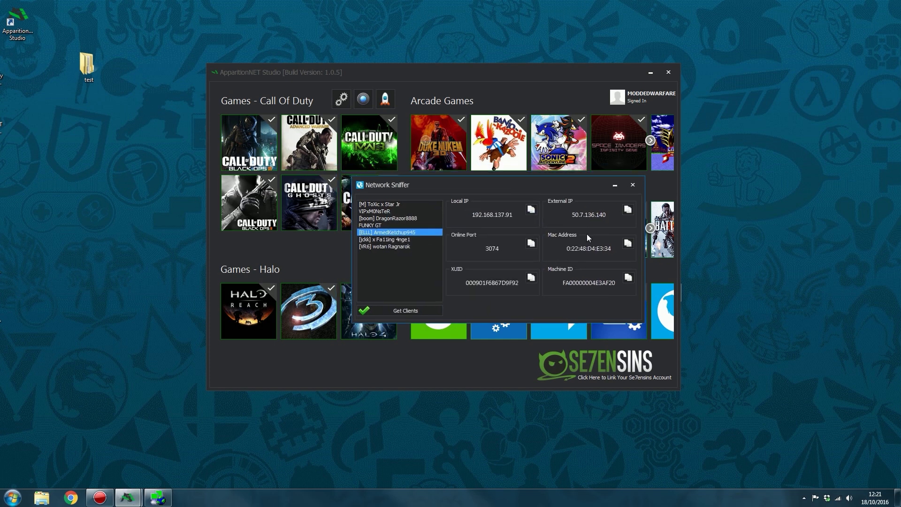
pyautogui.moveTo(526, 187); pyautogui.dragTo(583, 170)
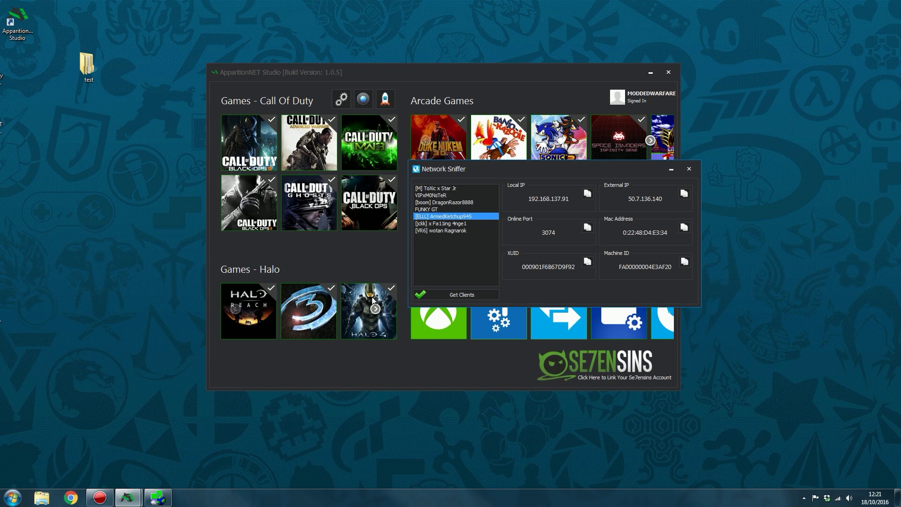
pyautogui.click(558, 184)
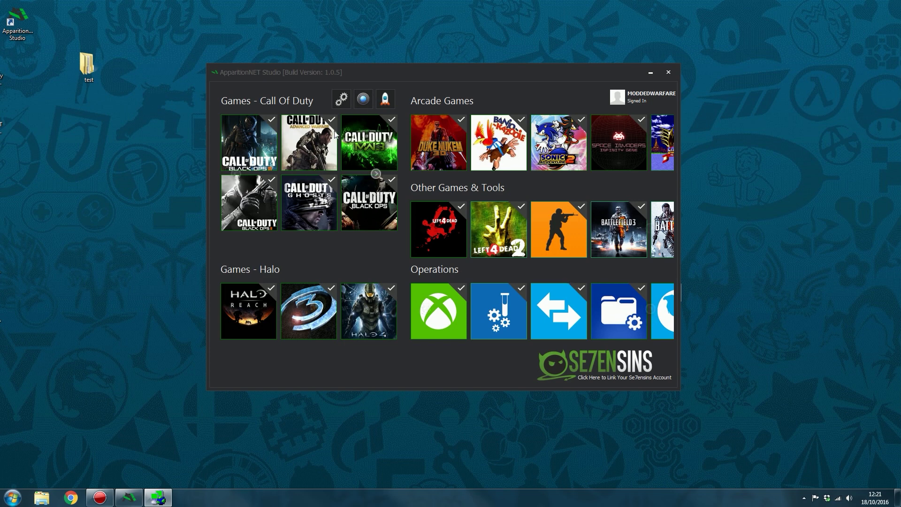
# Open the Modern Warfare 3 tool and launch the Network Sniffer from it
pyautogui.click(129, 498)
pyautogui.click(368, 162)
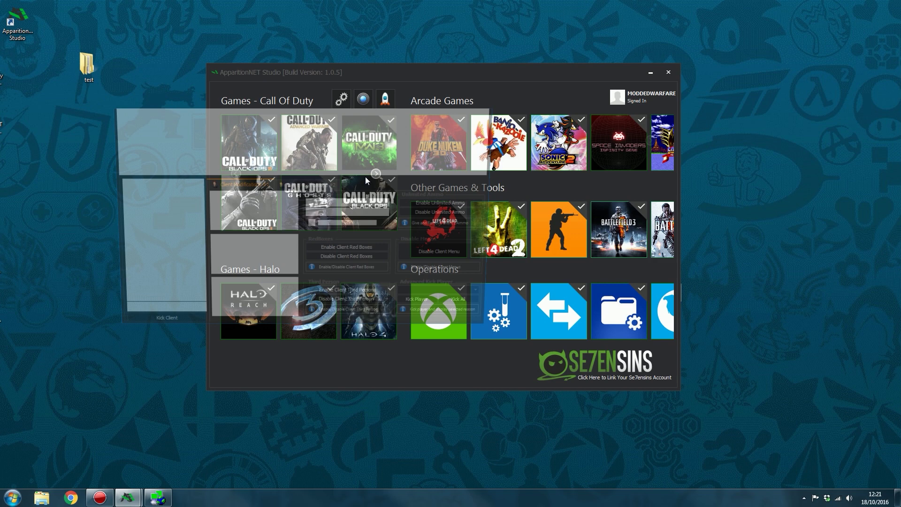
pyautogui.moveTo(344, 116); pyautogui.dragTo(561, 164)
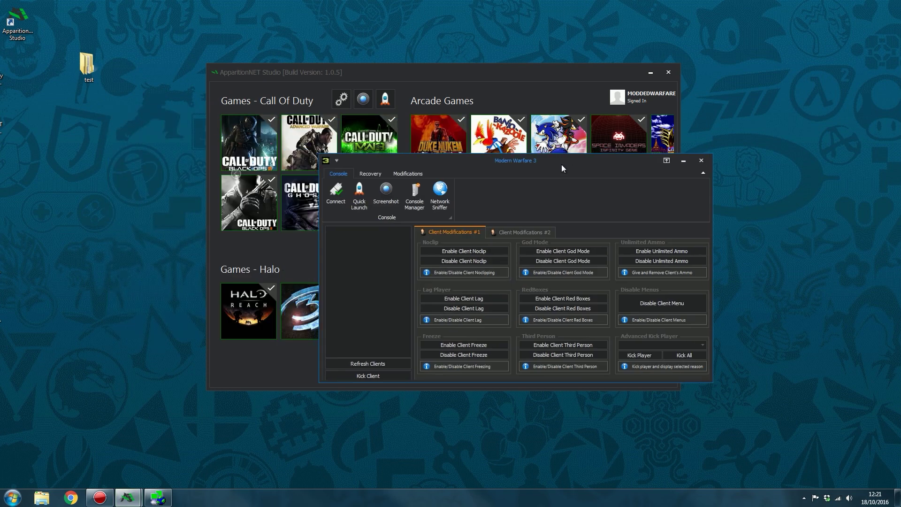
pyautogui.click(441, 194)
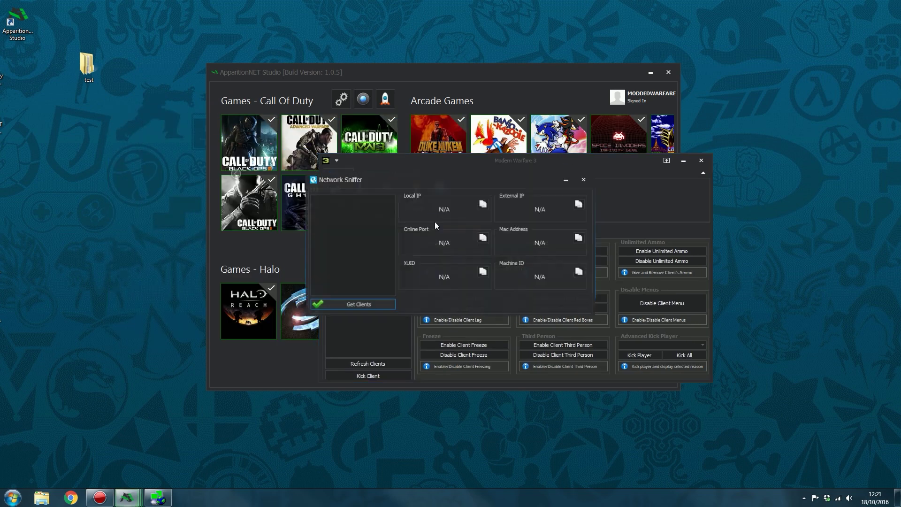
# Close the Network Sniffer and Modern Warfare 3 windows, and open the Keyvault Checker from the operations
pyautogui.click(584, 179)
pyautogui.click(701, 160)
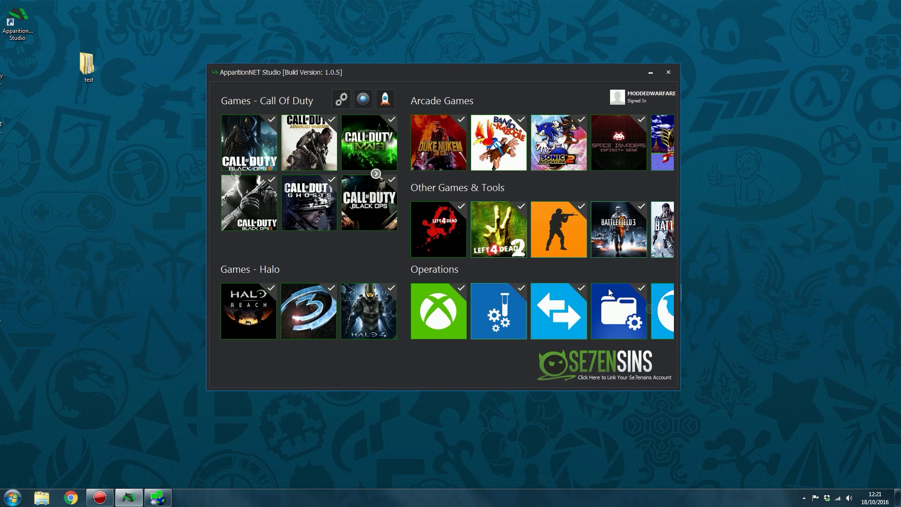
pyautogui.click(650, 308)
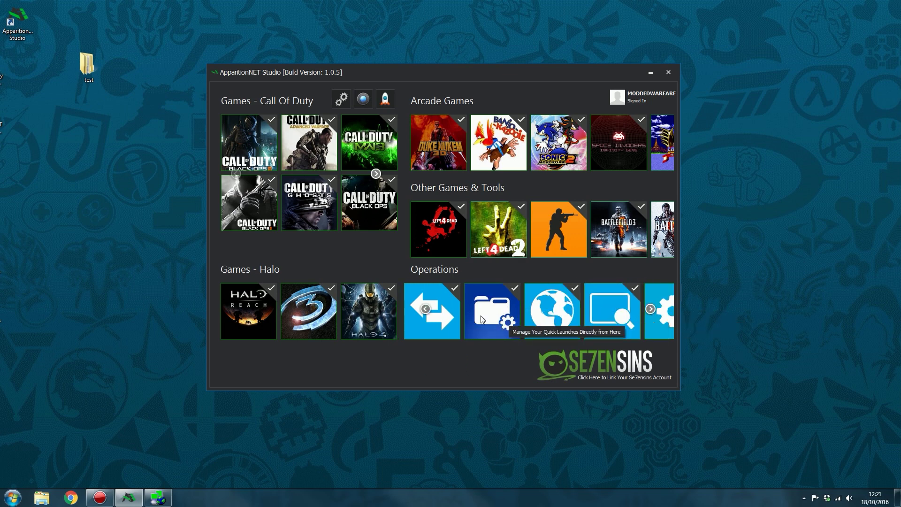
pyautogui.click(425, 309)
pyautogui.click(649, 308)
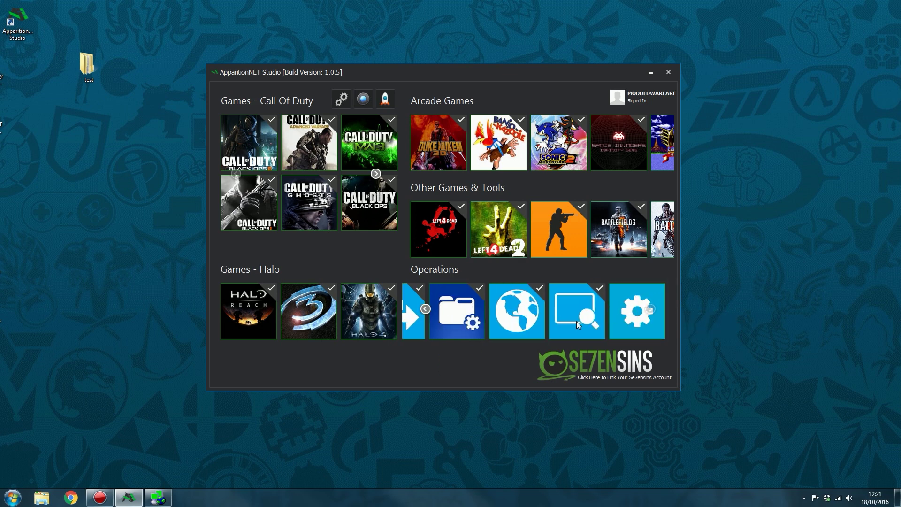
pyautogui.click(578, 302)
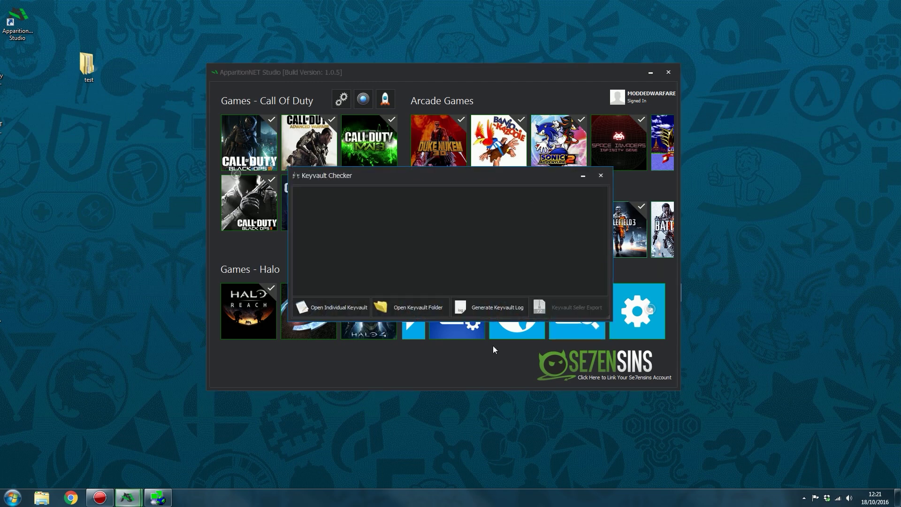
pyautogui.moveTo(436, 177); pyautogui.dragTo(470, 164)
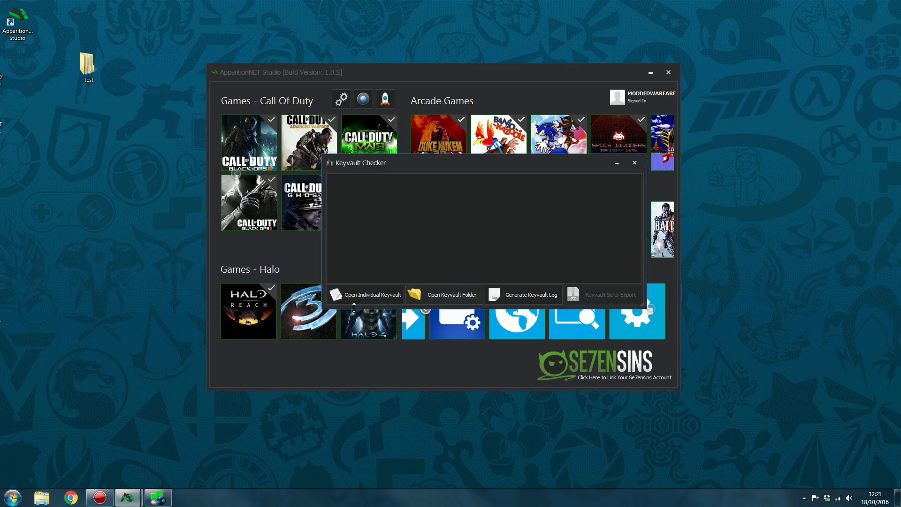
# Check the live status of the individual keyvault kv14 from New folder (5) inside the test folder
pyautogui.click(366, 294)
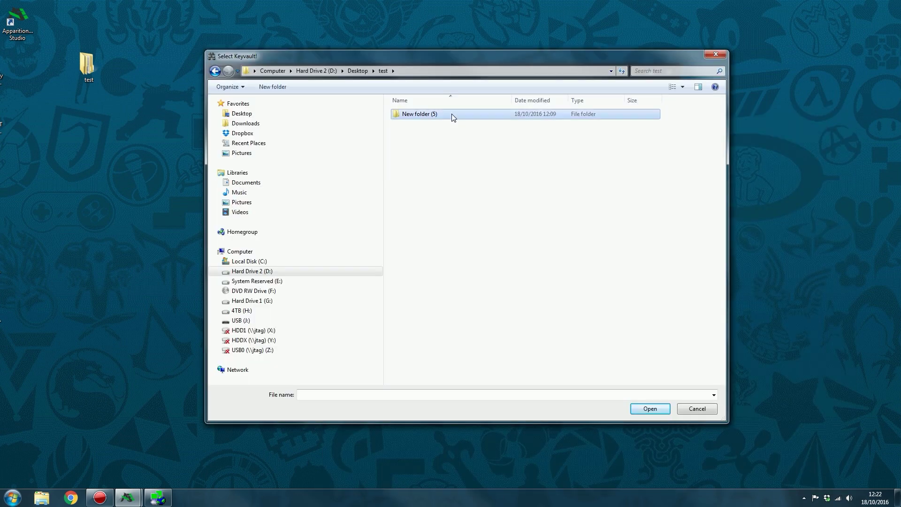
pyautogui.doubleClick(453, 117)
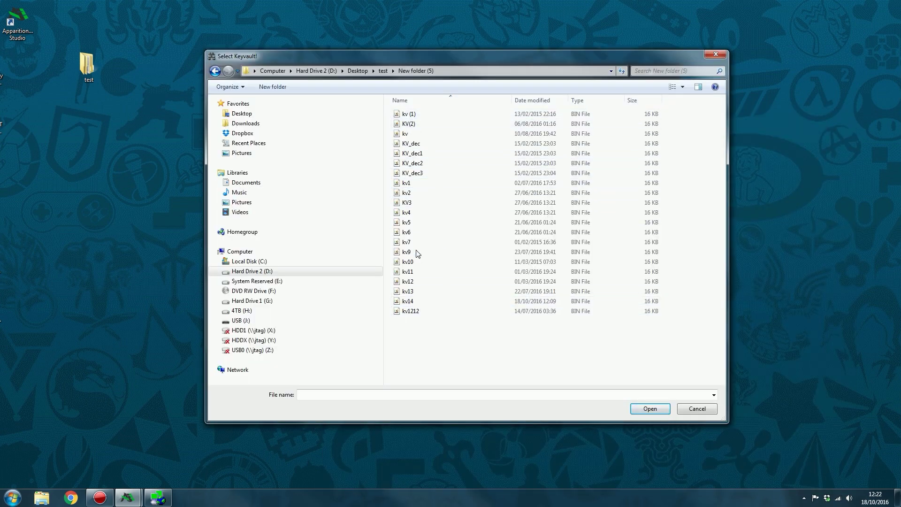
pyautogui.click(413, 301)
pyautogui.click(647, 408)
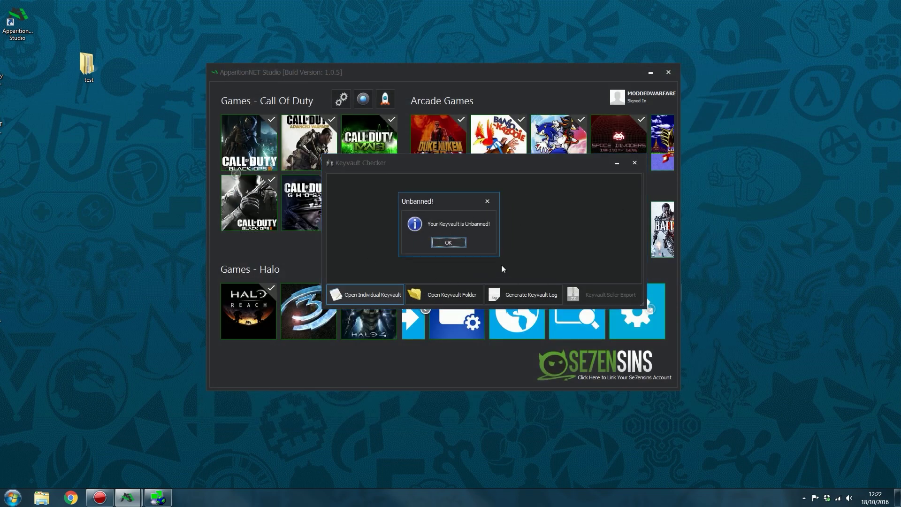
pyautogui.click(448, 242)
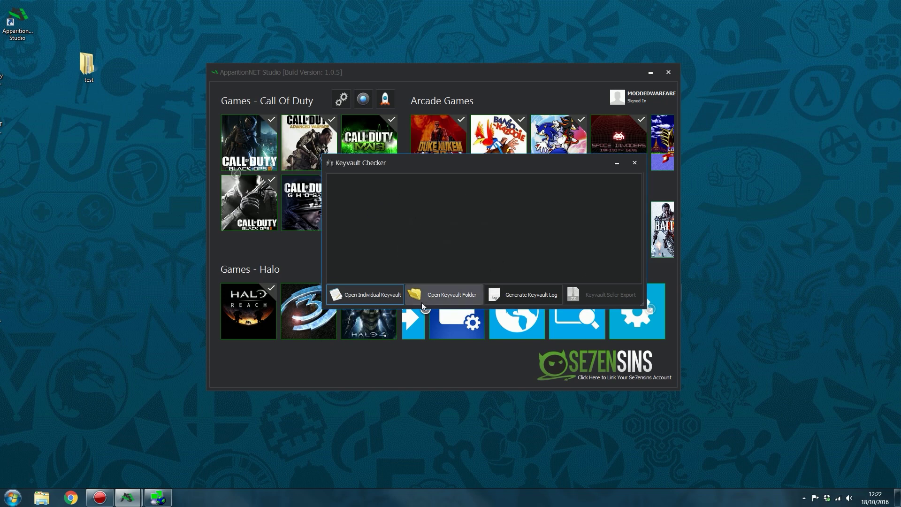
# Load the keyvault folder New folder (5) from the test folder and check all its keyvaults
pyautogui.click(430, 294)
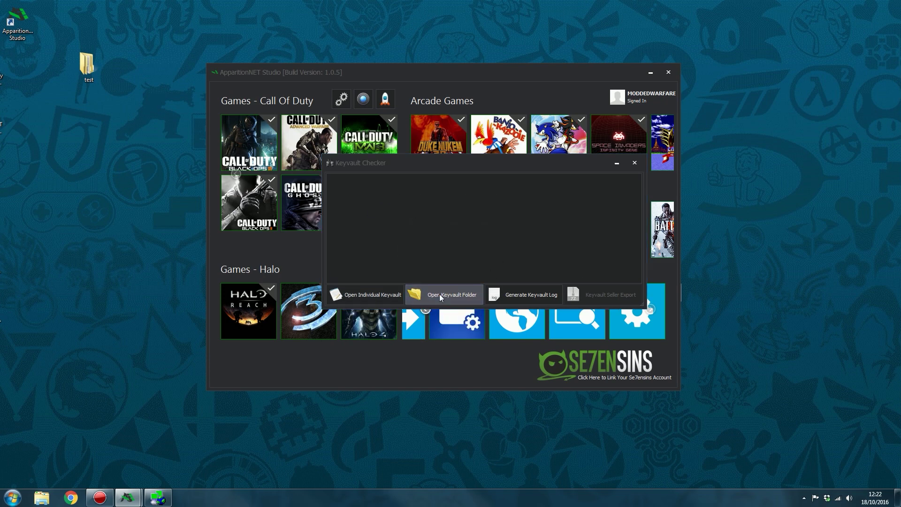
pyautogui.click(406, 214)
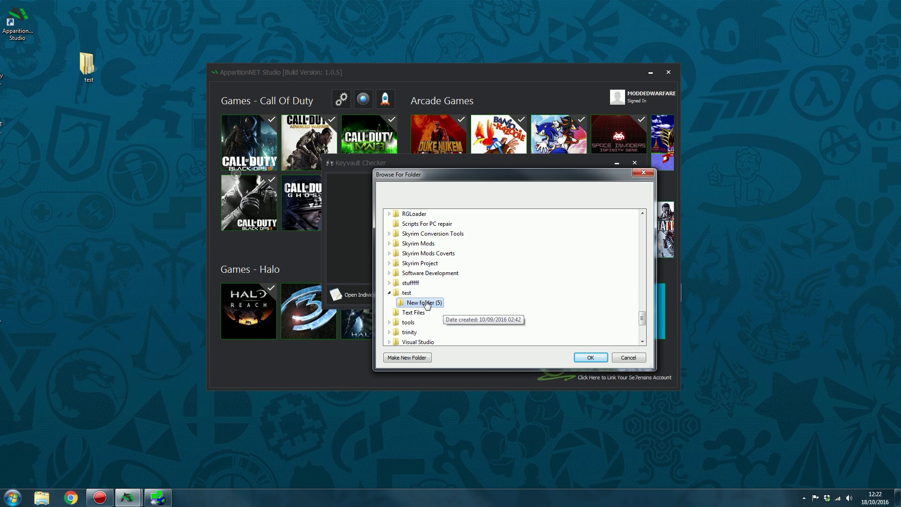
pyautogui.click(591, 357)
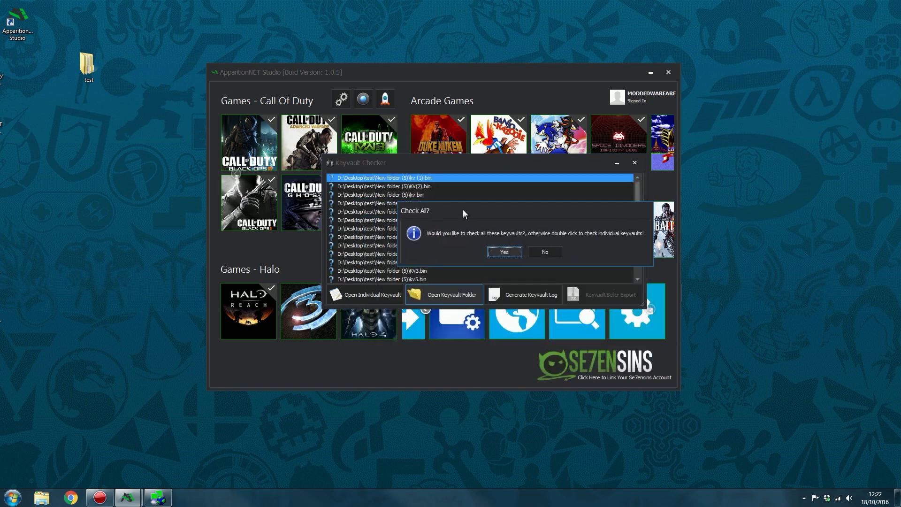
pyautogui.click(490, 246)
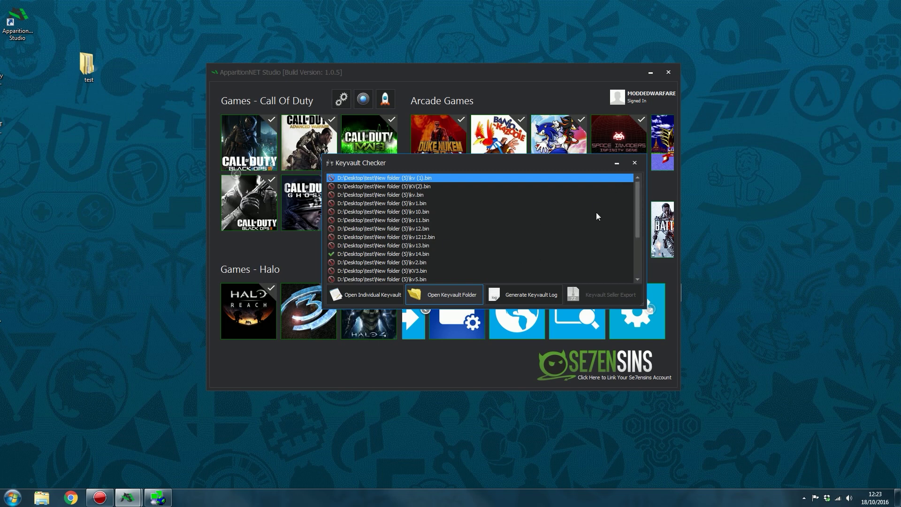
# Examine the ban status of each keyvault in the checked list, selecting kv14.bin
pyautogui.moveTo(640, 197); pyautogui.dragTo(637, 213)
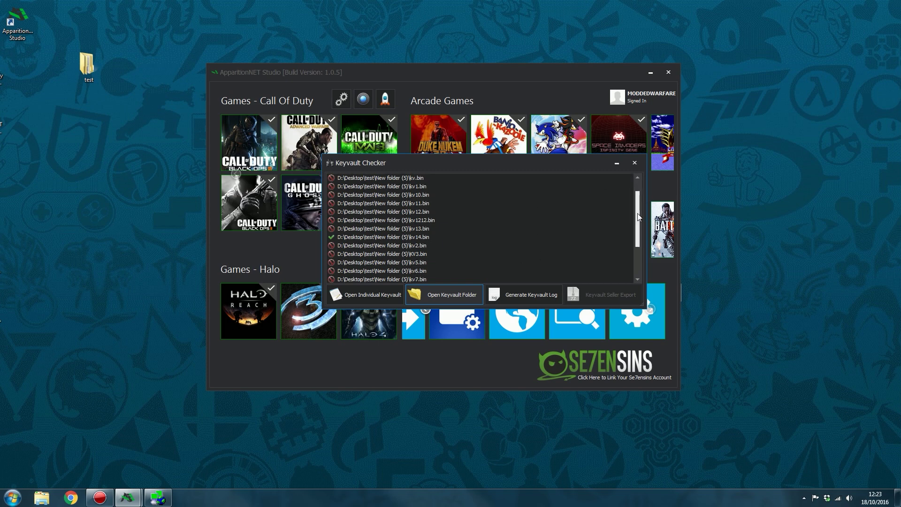
pyautogui.press('Home')
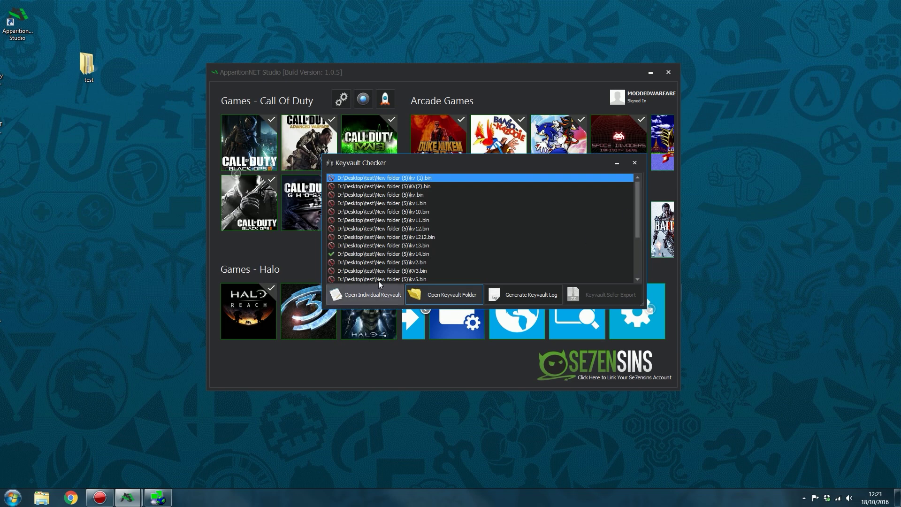
pyautogui.click(371, 262)
pyautogui.click(383, 255)
pyautogui.click(428, 188)
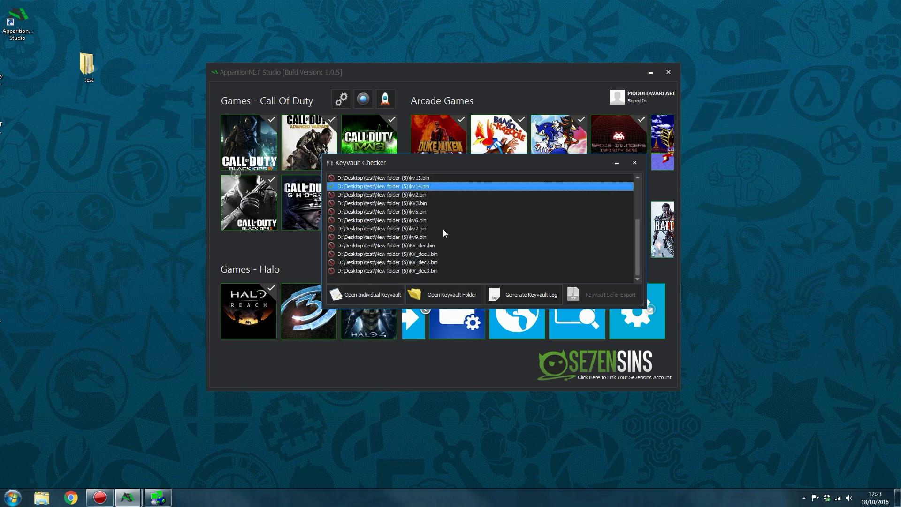
pyautogui.click(434, 236)
pyautogui.click(436, 254)
# Generate a keyvault log with console serial number, drive data, and date and time, saved as log.txt in the test folder
pyautogui.click(545, 295)
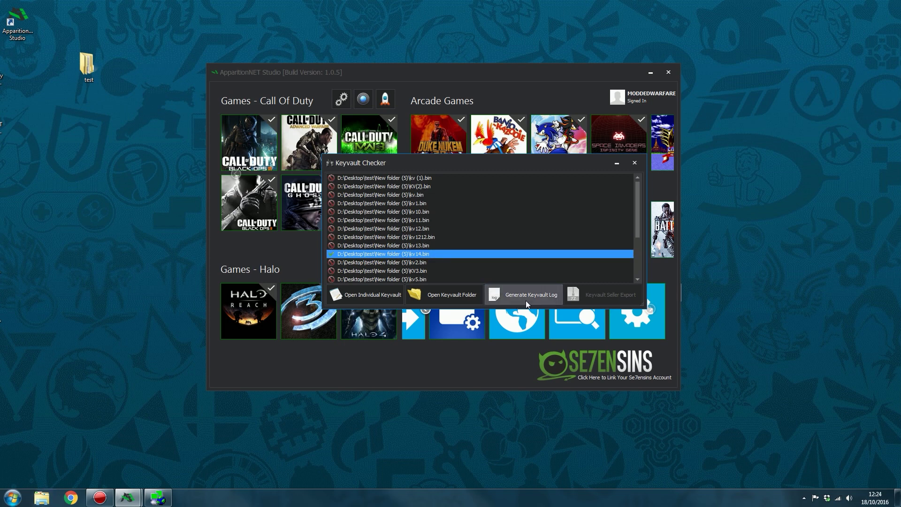
pyautogui.click(512, 295)
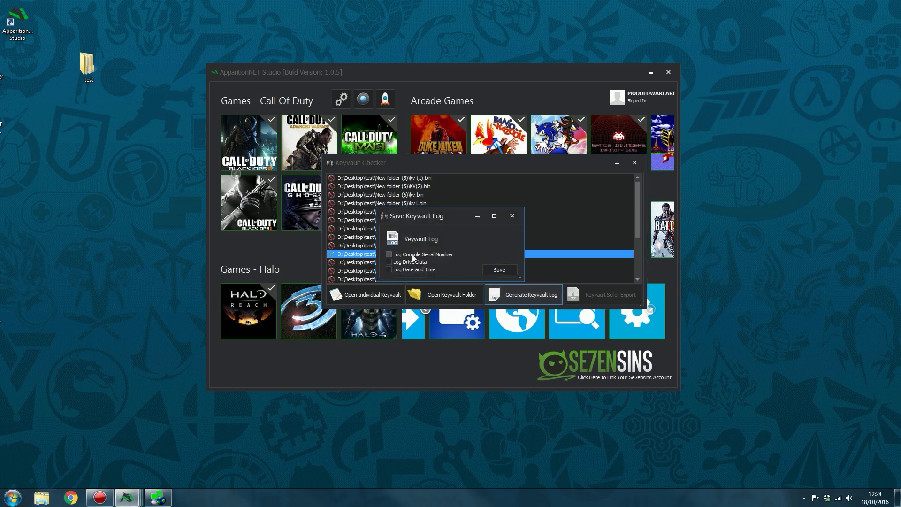
pyautogui.click(409, 268)
pyautogui.click(495, 270)
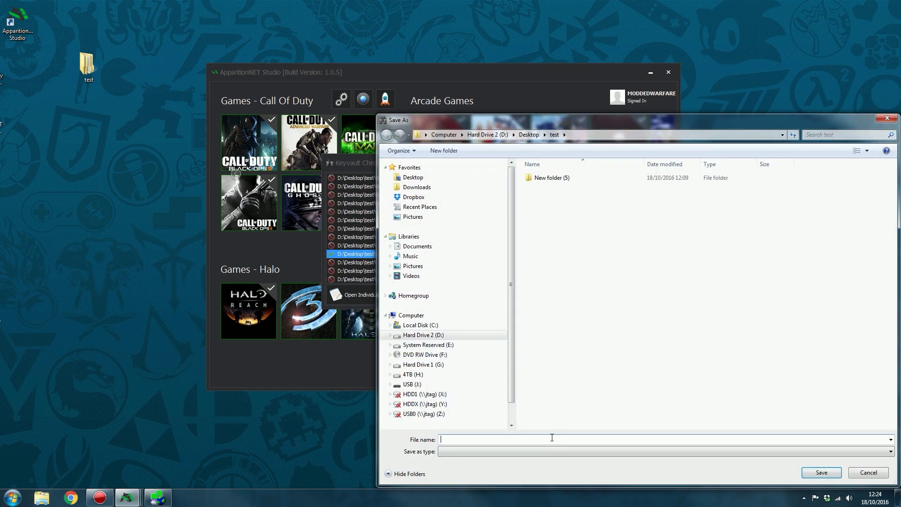
pyautogui.write('log.txt')
pyautogui.press('Return')
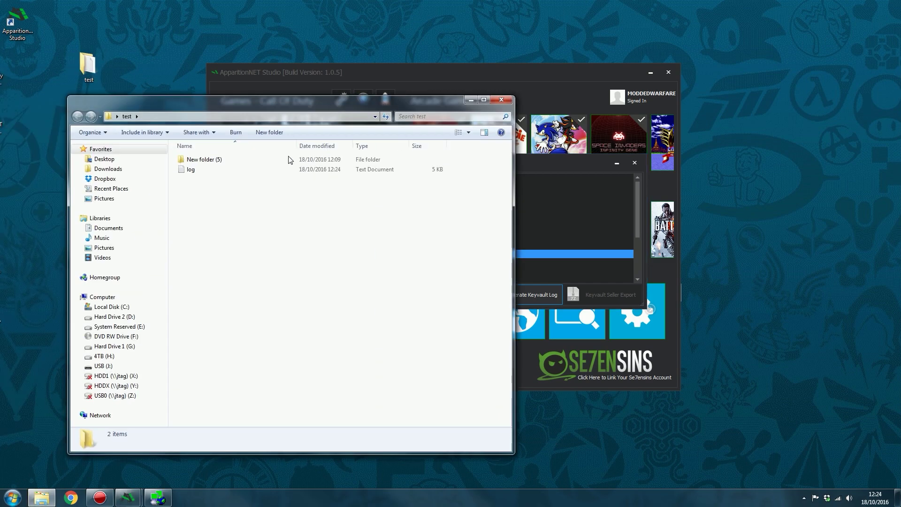
# Open the saved log from the test folder, review each keyvault's status, serial number, drive model and check time, and close it
pyautogui.doubleClick(232, 170)
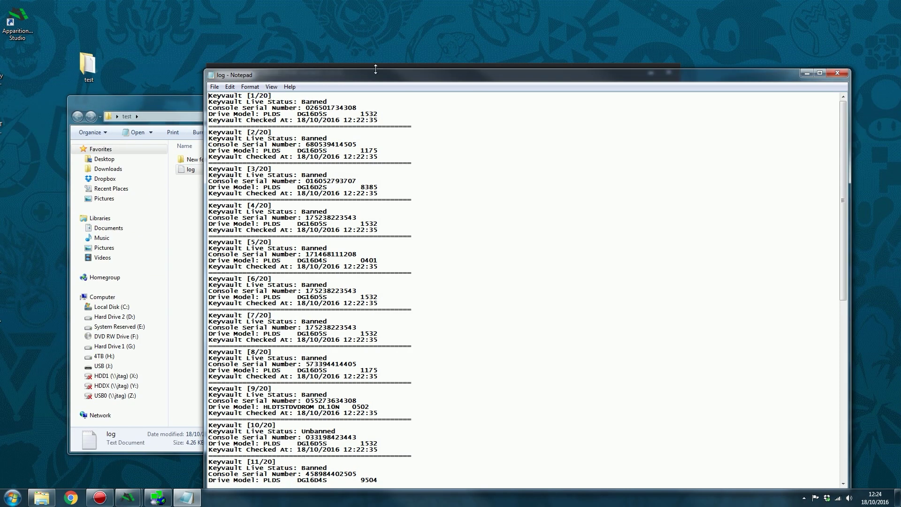
pyautogui.moveTo(375, 70); pyautogui.dragTo(410, 46)
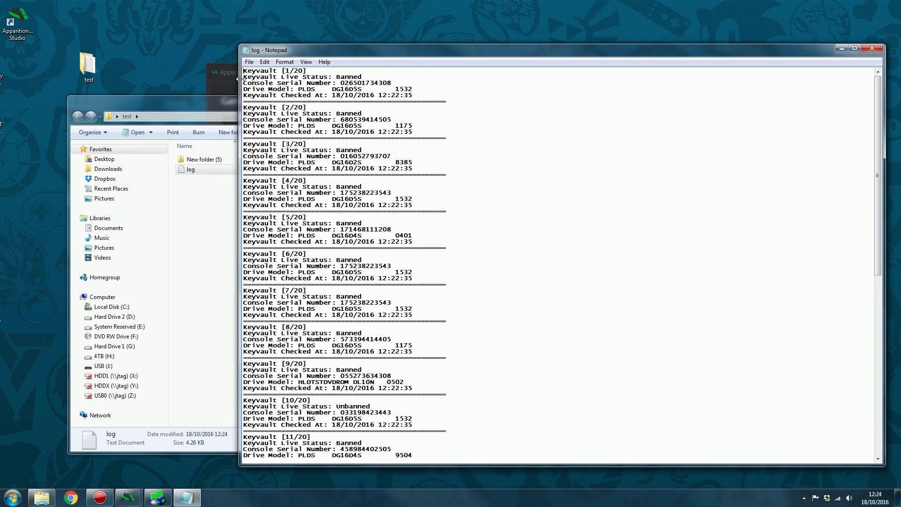
pyautogui.doubleClick(359, 83)
pyautogui.doubleClick(354, 119)
pyautogui.click(354, 156)
pyautogui.doubleClick(354, 156)
pyautogui.scroll(-14, 345, 388)
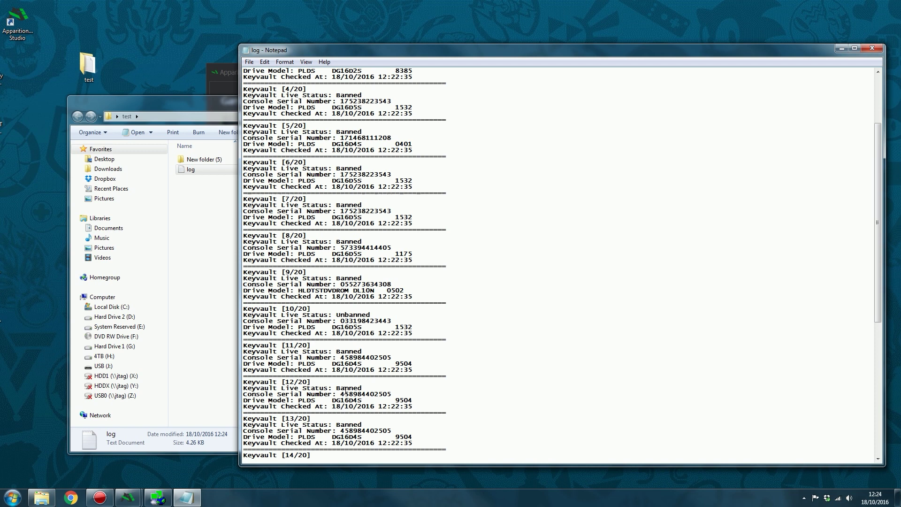
pyautogui.scroll(-5, 348, 328)
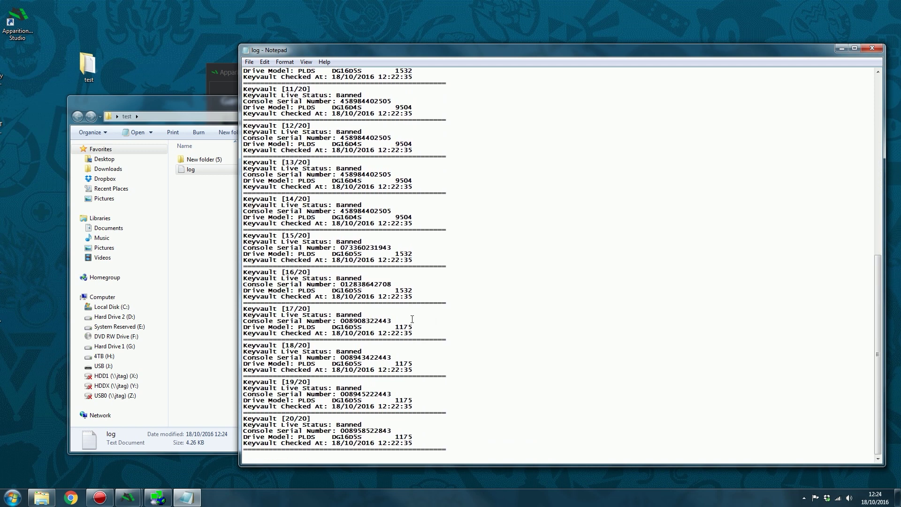
pyautogui.scroll(2, 348, 341)
pyautogui.doubleClick(348, 327)
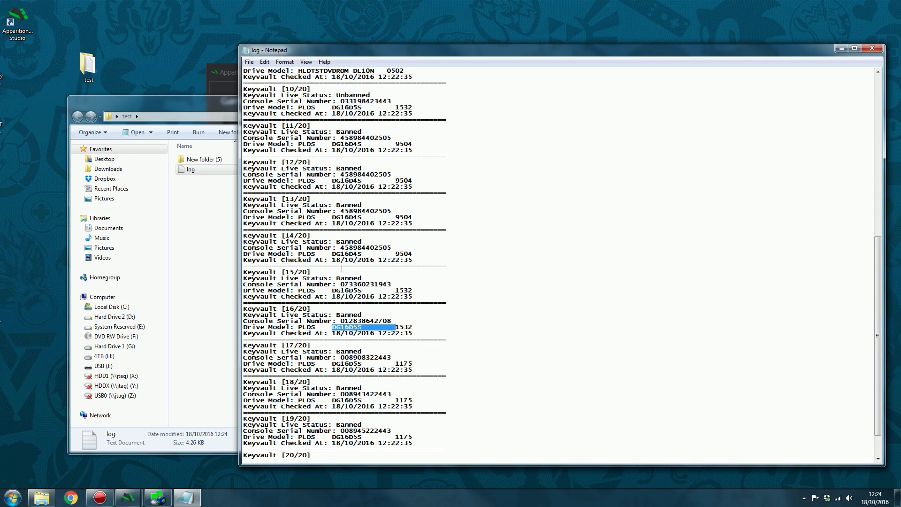
pyautogui.scroll(15, 360, 363)
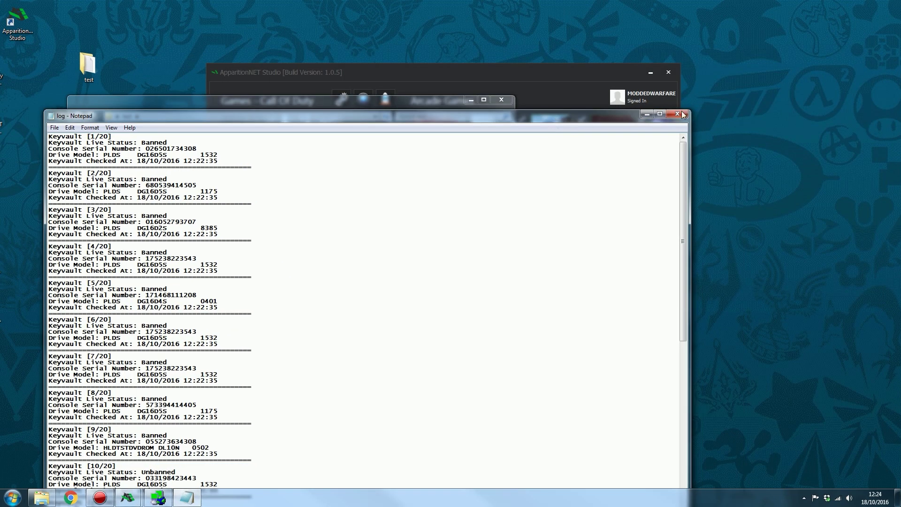
pyautogui.click(677, 114)
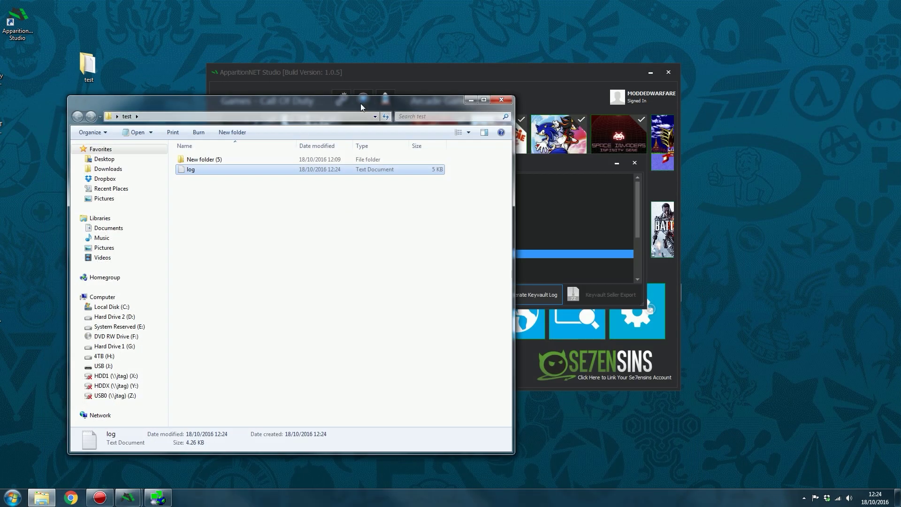
pyautogui.moveTo(361, 103); pyautogui.dragTo(379, 157)
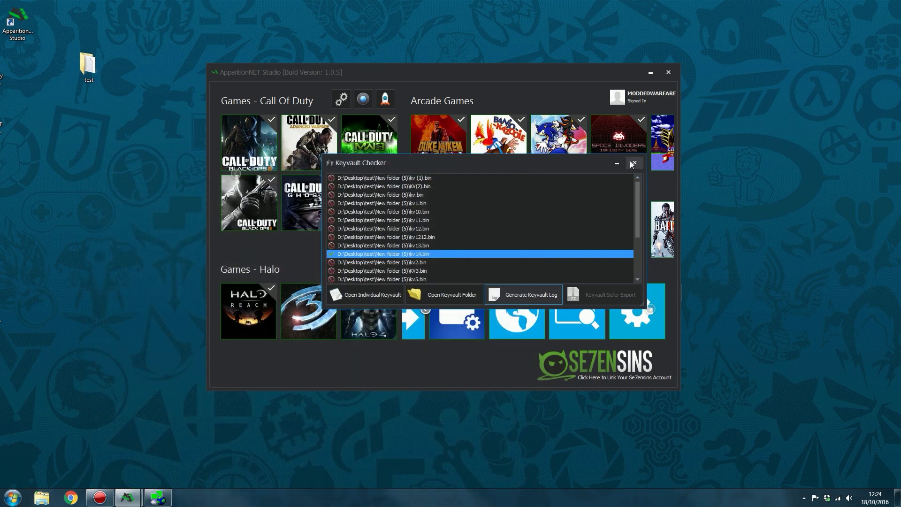
# Close the Keyvault Checker, open the Module Debugger and load the console's module list
pyautogui.click(633, 162)
pyautogui.click(425, 308)
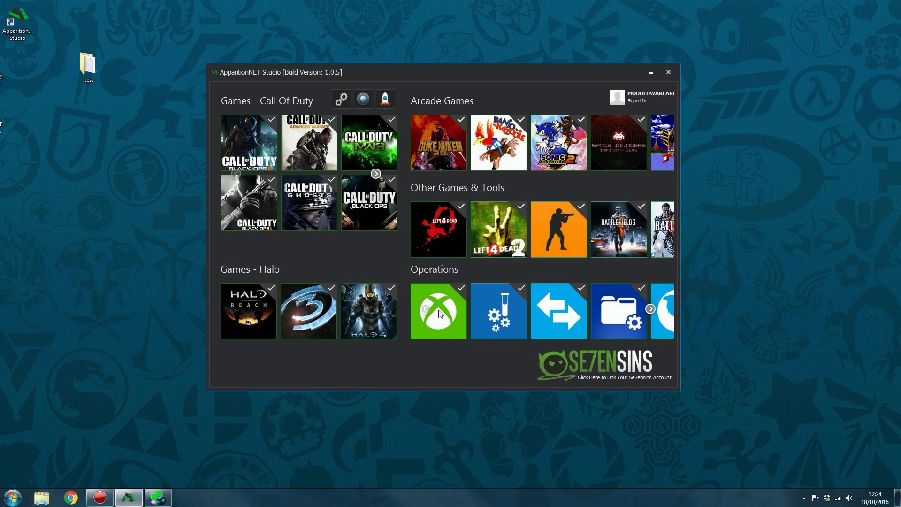
pyautogui.click(496, 298)
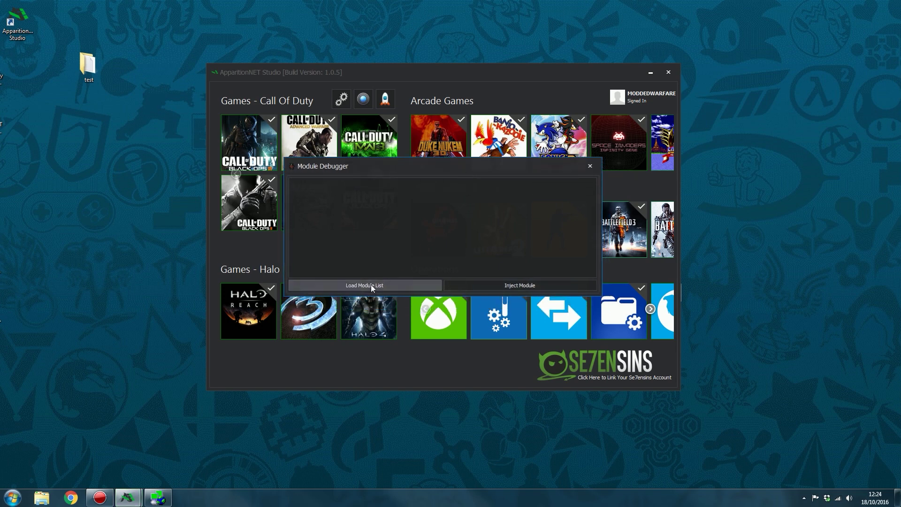
pyautogui.click(370, 285)
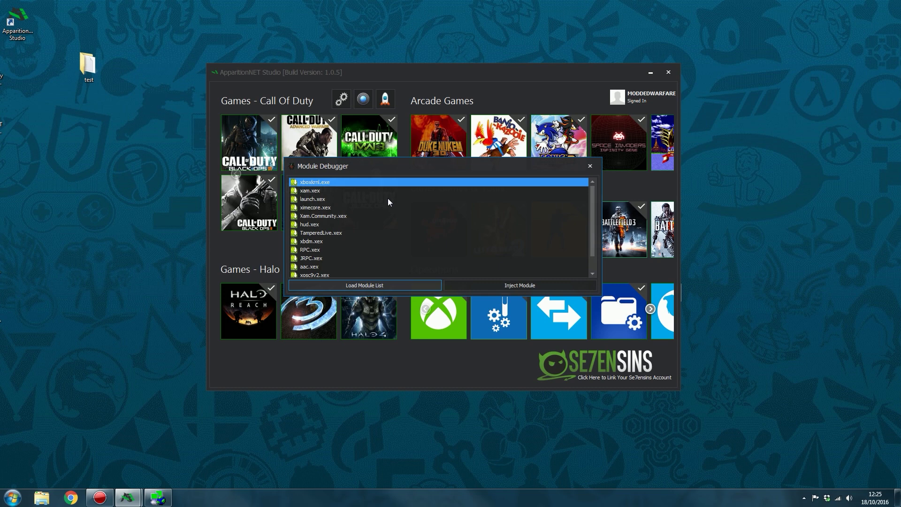
# Look through the loaded modules in the Module Debugger, including TamperedLive.xex and ximecore.xex
pyautogui.moveTo(430, 170); pyautogui.dragTo(421, 171)
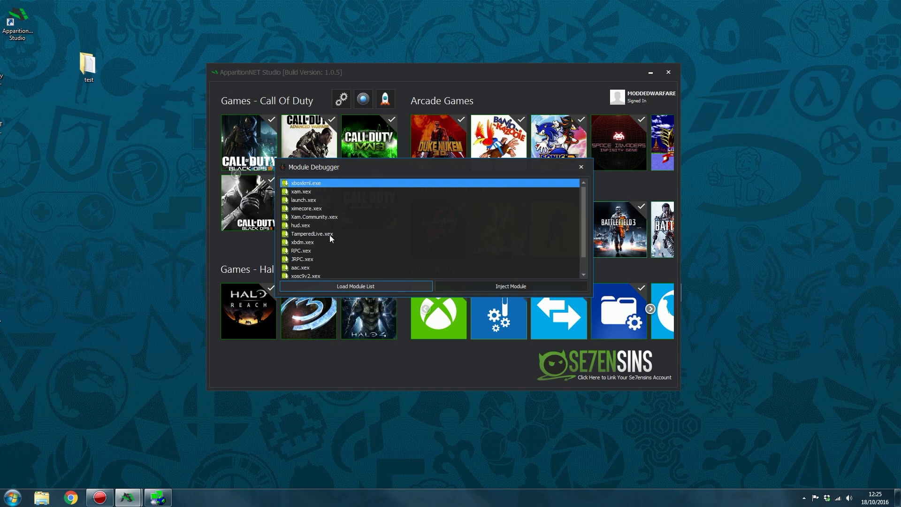
pyautogui.moveTo(307, 250); pyautogui.dragTo(323, 211)
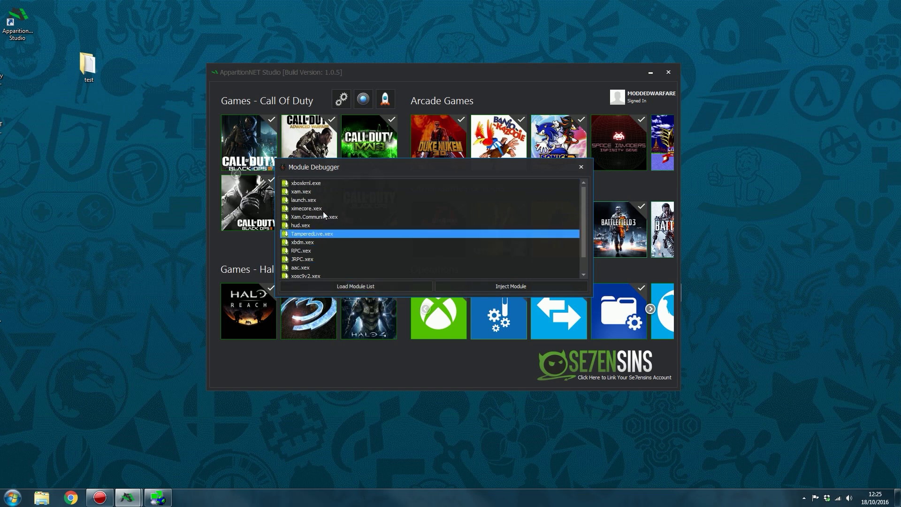
pyautogui.scroll(-1, 349, 244)
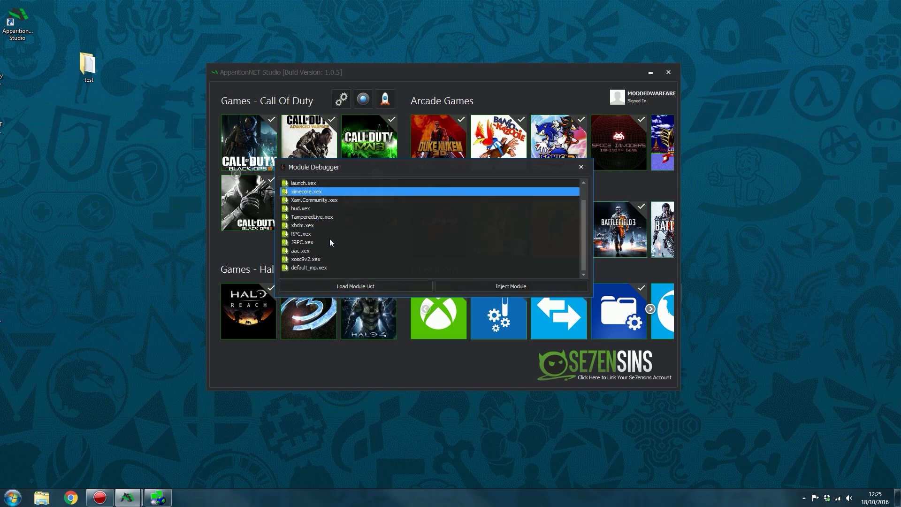
pyautogui.scroll(1, 339, 241)
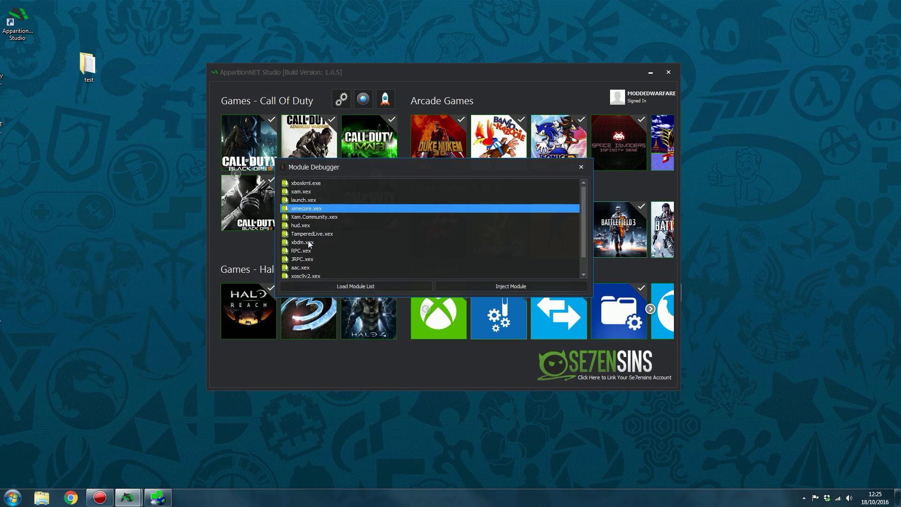
# Open the module info for hud.xex in the Module Debugger and dump the module to the desktop
pyautogui.click(303, 225)
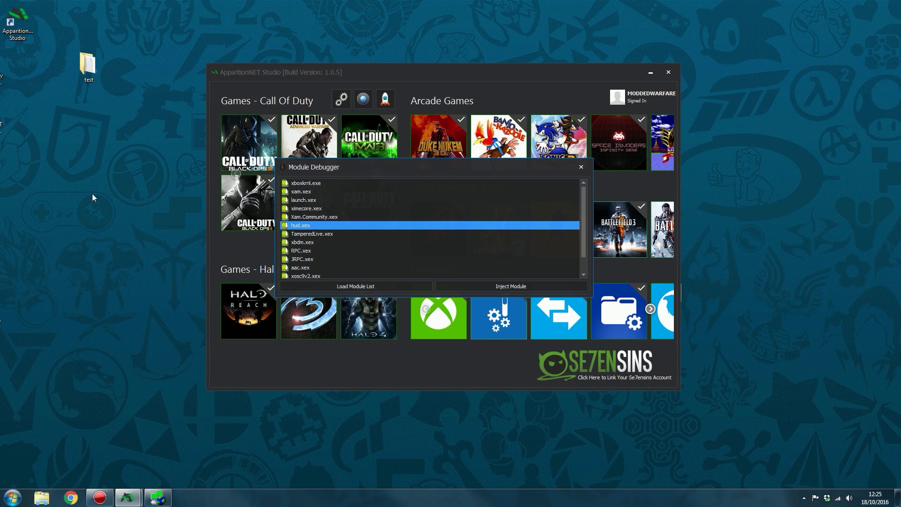
pyautogui.doubleClick(302, 226)
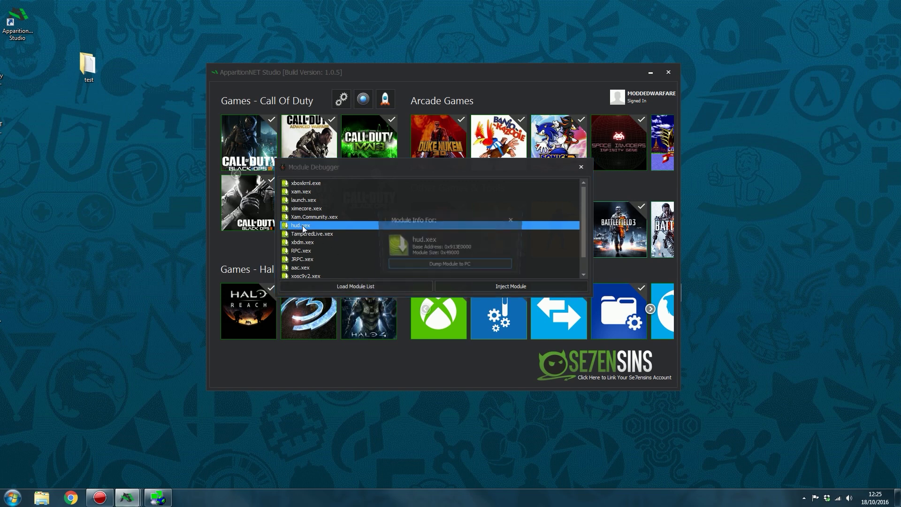
pyautogui.click(446, 266)
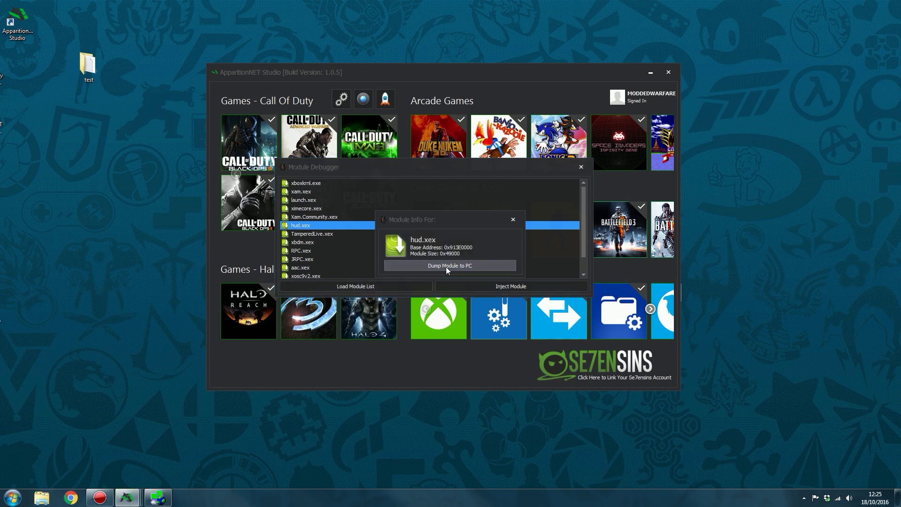
pyautogui.click(337, 149)
pyautogui.press('Return')
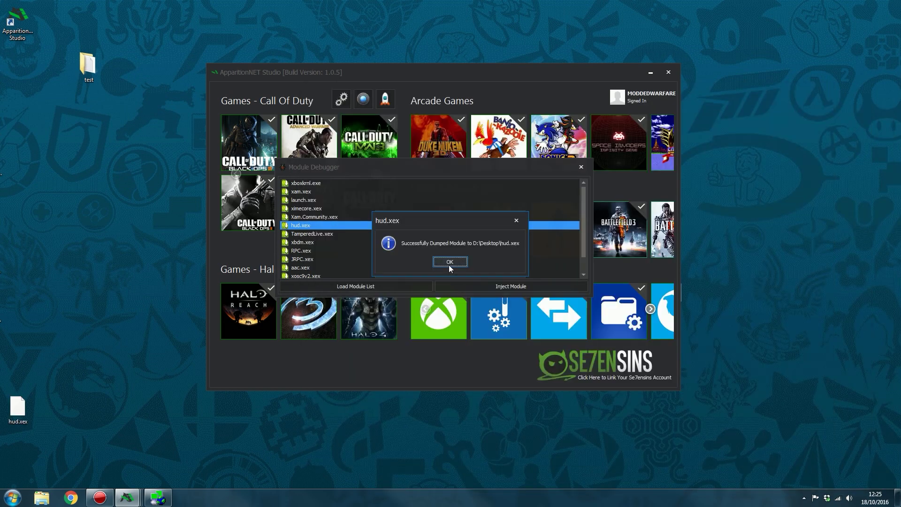
pyautogui.click(451, 259)
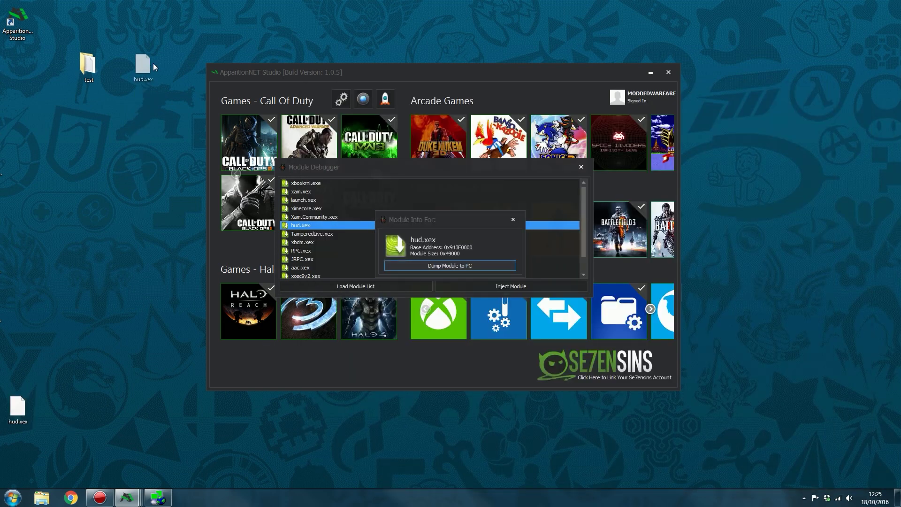
# Delete the dumped hud.xex file from the desktop and close the module info and the Module Debugger
pyautogui.moveTo(153, 64); pyautogui.dragTo(156, 81)
pyautogui.moveTo(166, 61); pyautogui.dragTo(131, 61)
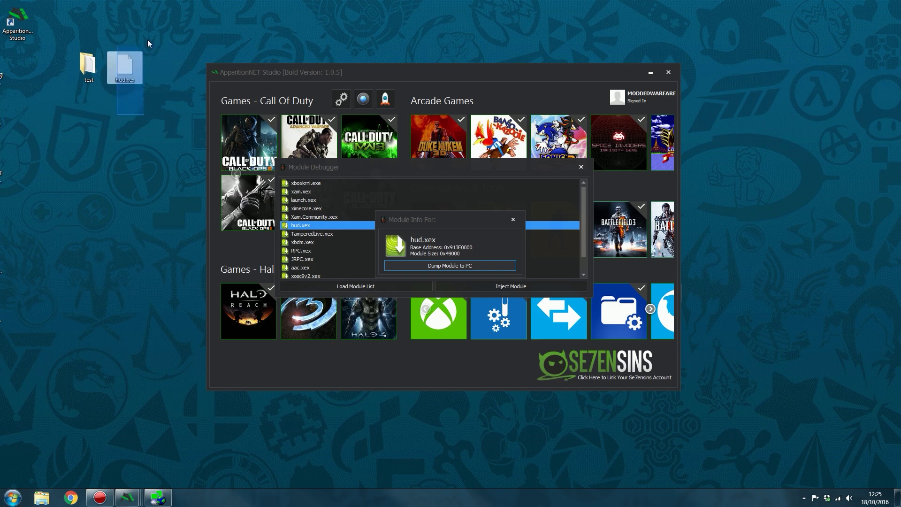
pyautogui.press('Delete')
pyautogui.press('Return')
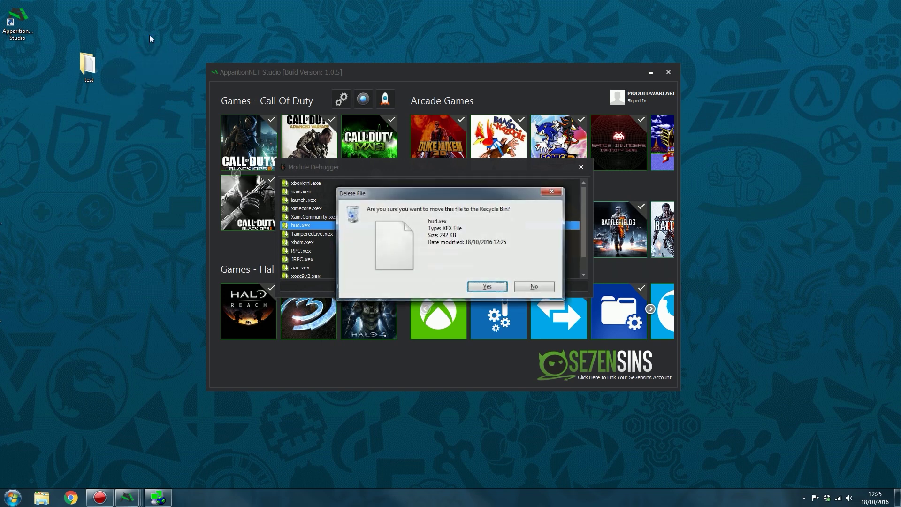
pyautogui.click(513, 220)
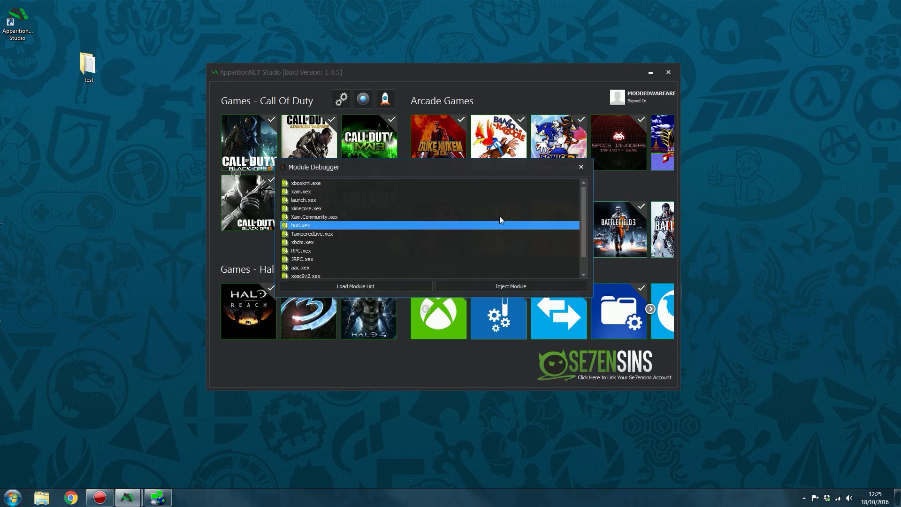
pyautogui.click(580, 167)
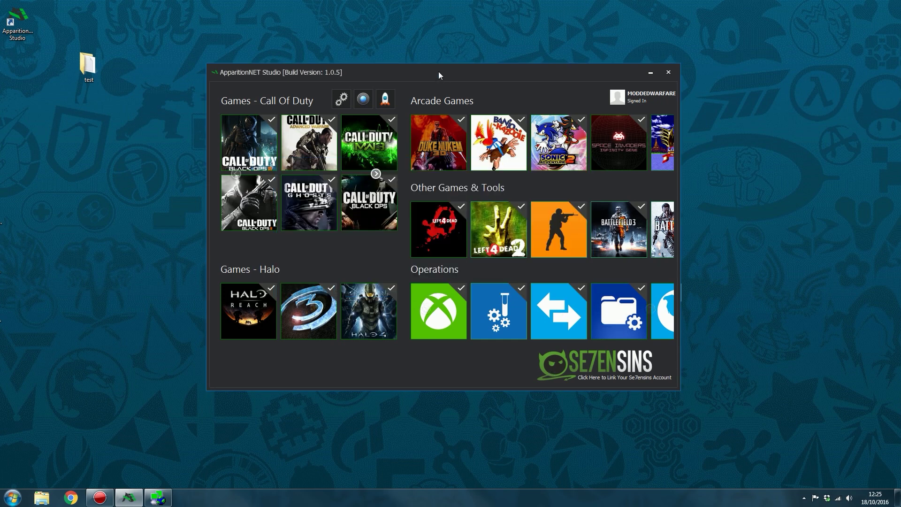
# Open Xbox 360 Neighborhood from the Microsoft Xbox 360 SDK programs and open the Jtag console's volumes
pyautogui.moveTo(438, 71); pyautogui.dragTo(486, 49)
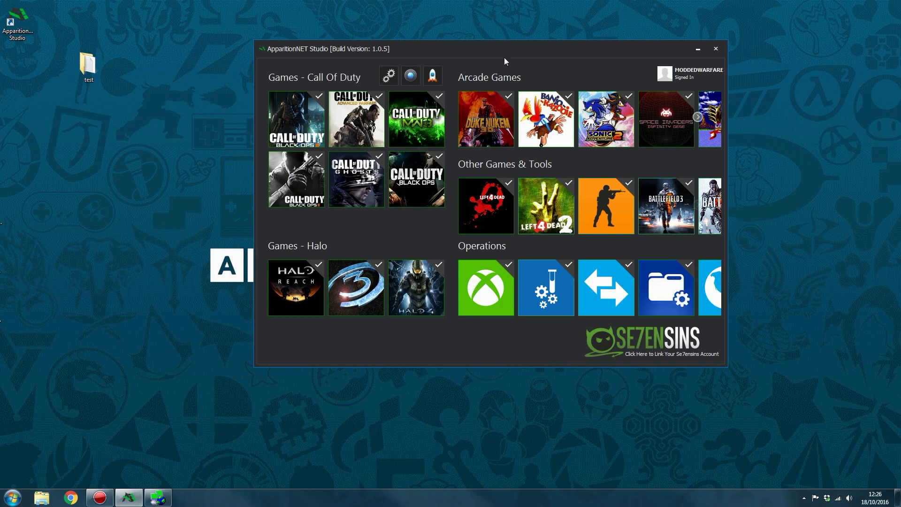
pyautogui.moveTo(504, 58); pyautogui.dragTo(530, 65)
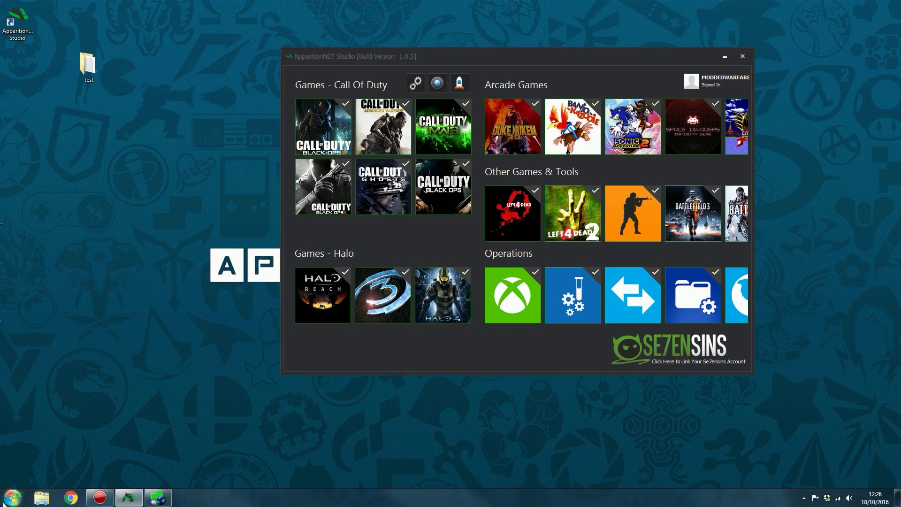
pyautogui.click(13, 497)
pyautogui.click(22, 455)
pyautogui.click(80, 265)
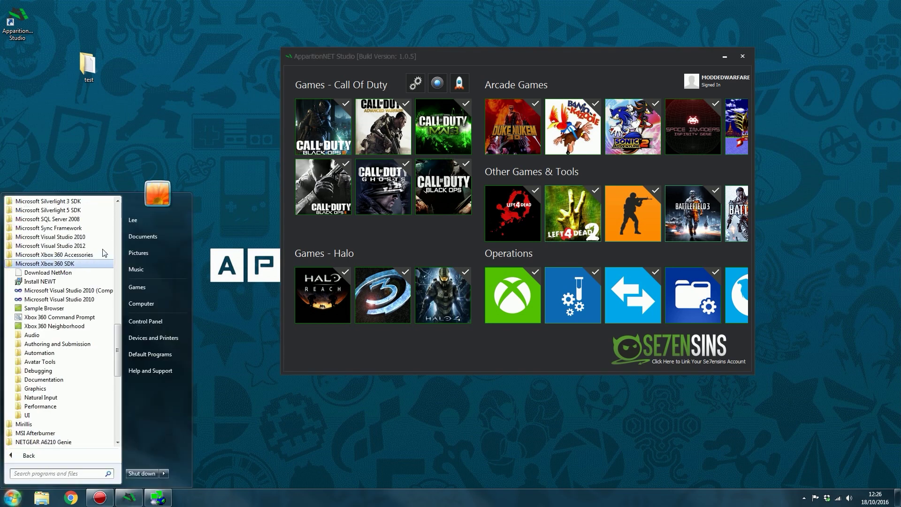
pyautogui.click(38, 327)
pyautogui.doubleClick(334, 187)
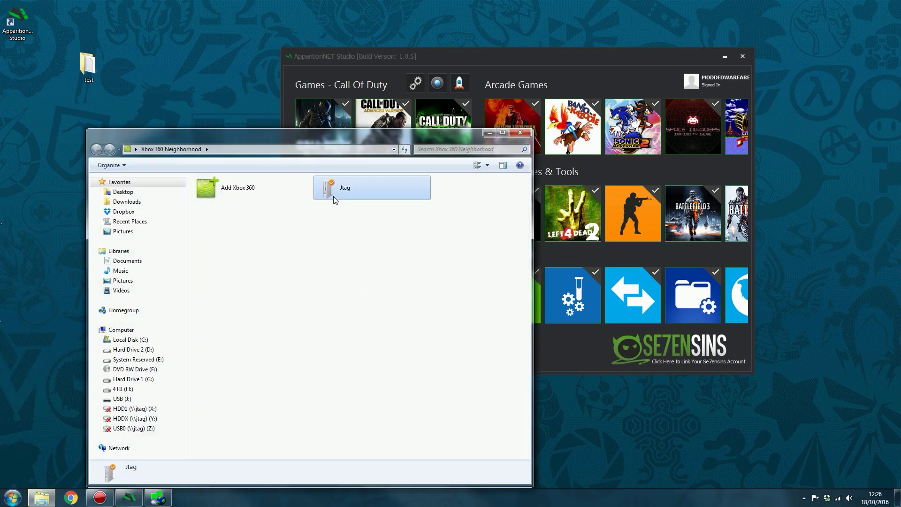
pyautogui.moveTo(294, 139); pyautogui.dragTo(400, 98)
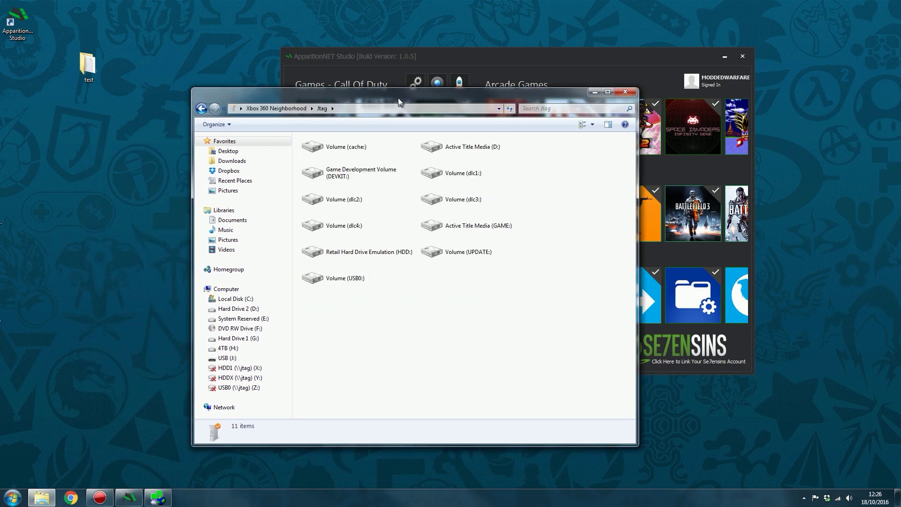
# Copy default_mp.xex from the console's Active Title Media (GAME:) volume to the desktop
pyautogui.doubleClick(471, 230)
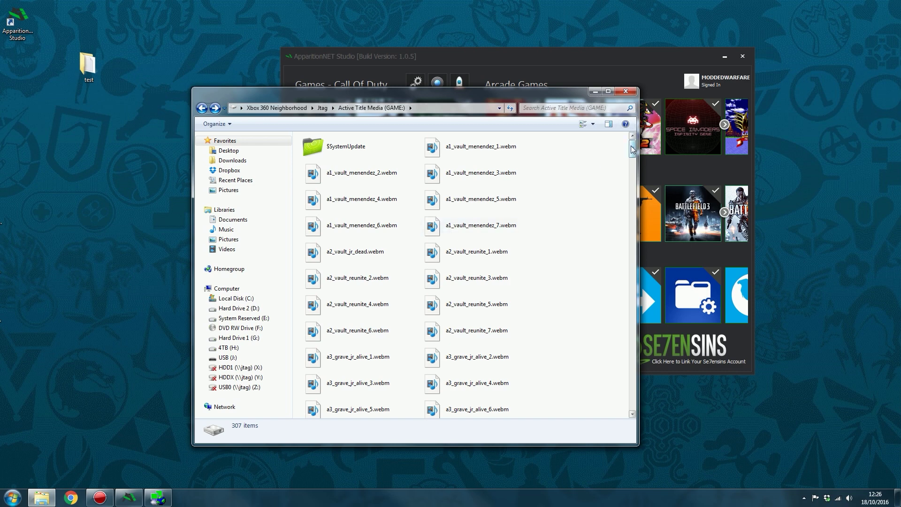
pyautogui.moveTo(632, 149); pyautogui.dragTo(635, 214)
pyautogui.moveTo(372, 308); pyautogui.dragTo(87, 160)
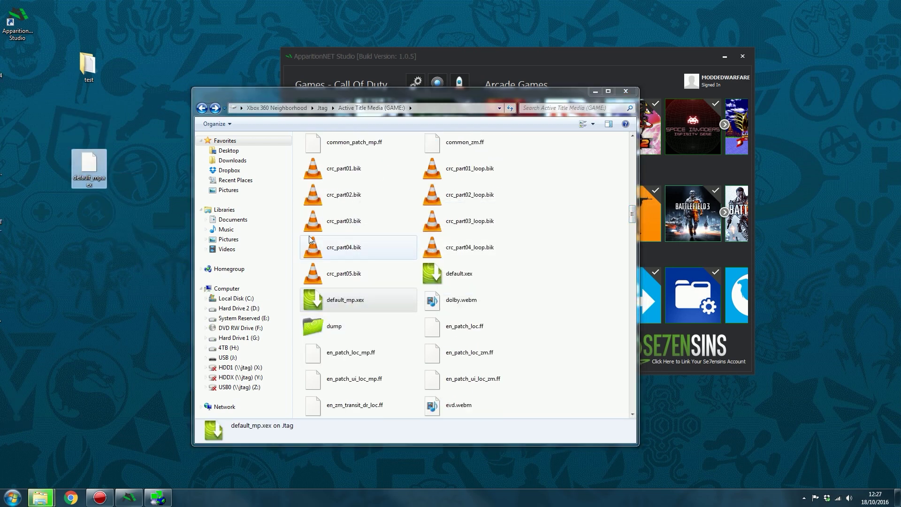
# Copy the default_mp.xexp title update patch from the console's Volume (UPDATE:) to the desktop
pyautogui.click(322, 107)
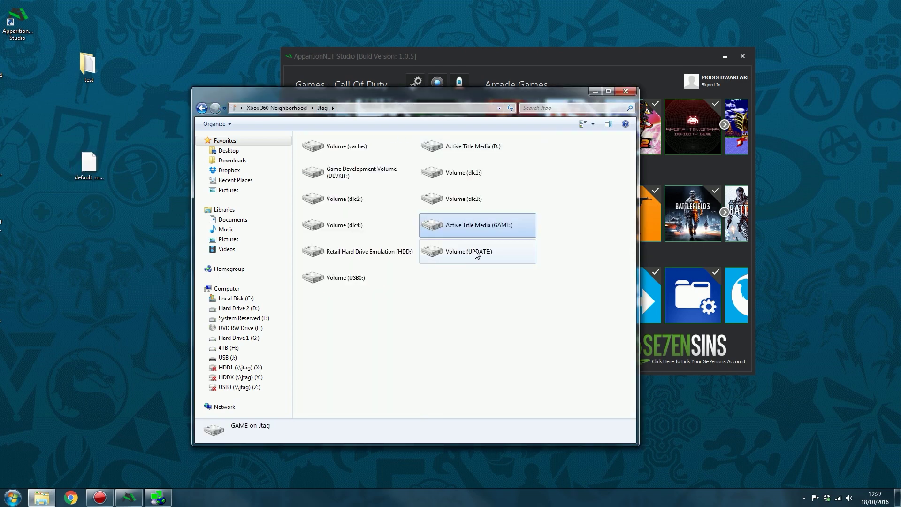
pyautogui.doubleClick(481, 257)
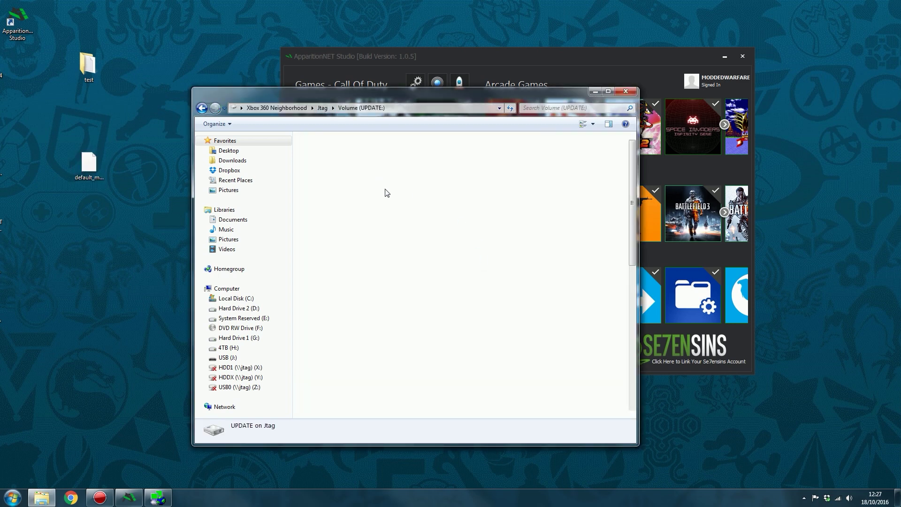
pyautogui.moveTo(413, 91); pyautogui.dragTo(442, 92)
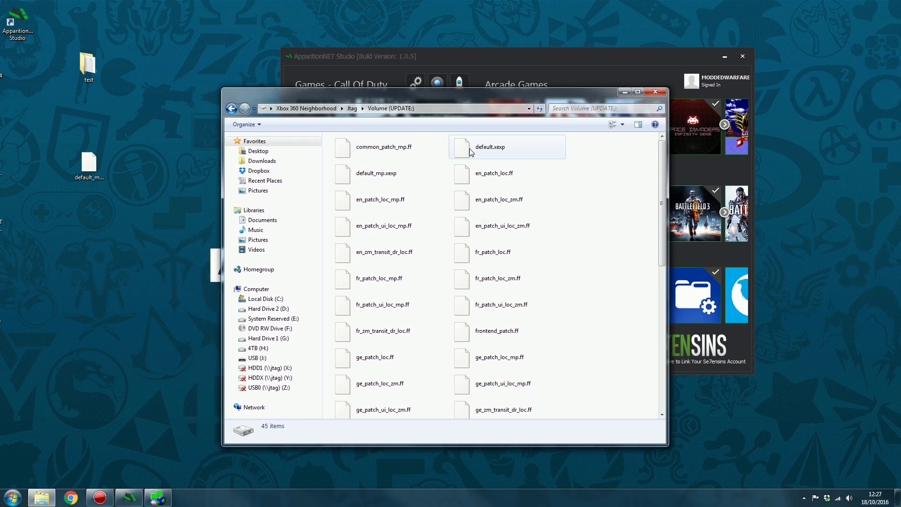
pyautogui.click(373, 175)
pyautogui.moveTo(374, 180); pyautogui.dragTo(124, 159)
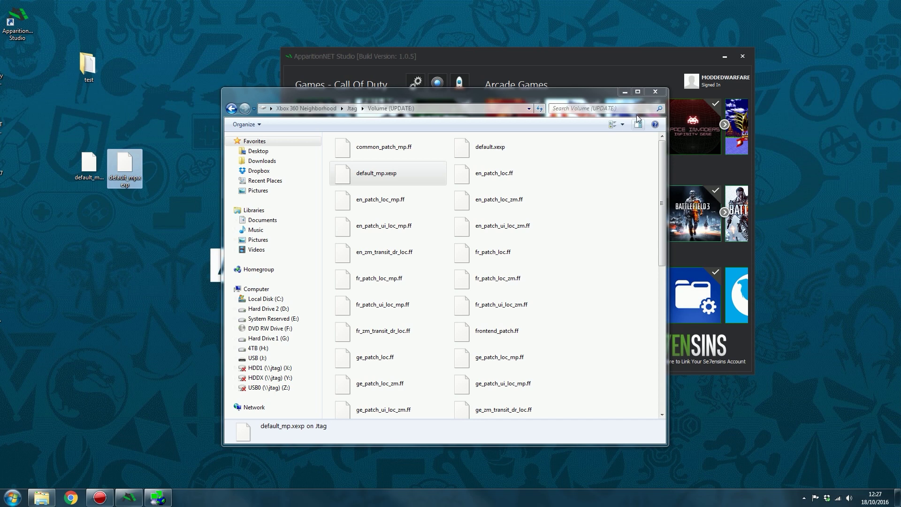
# Open XexToolGUI, go through its Xex, Xexp and Xex Save location fields for manual patching, and close it
pyautogui.click(267, 308)
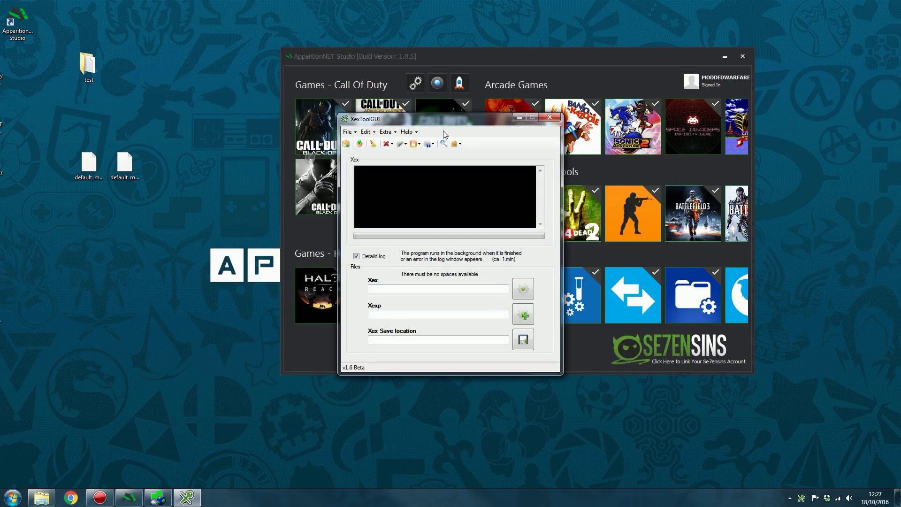
pyautogui.moveTo(375, 123); pyautogui.dragTo(287, 98)
pyautogui.moveTo(66, 143); pyautogui.dragTo(113, 196)
pyautogui.click(89, 166)
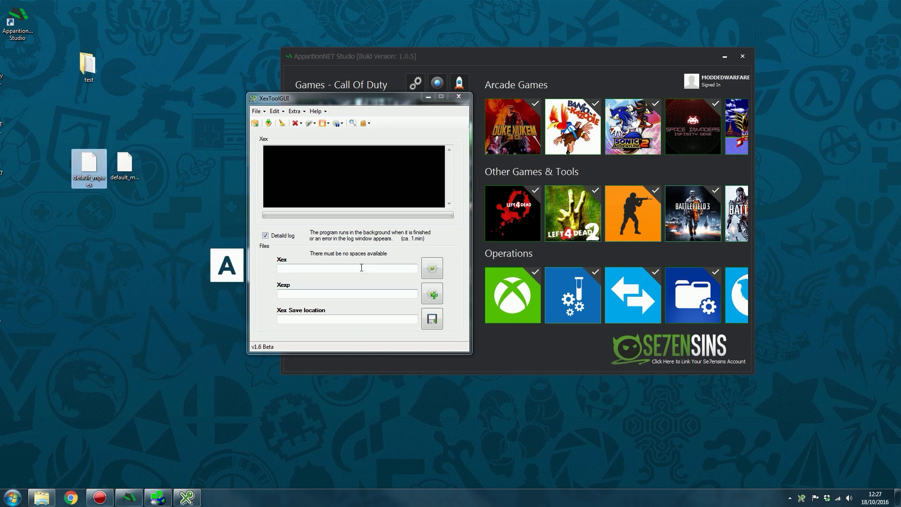
pyautogui.click(361, 268)
pyautogui.click(143, 189)
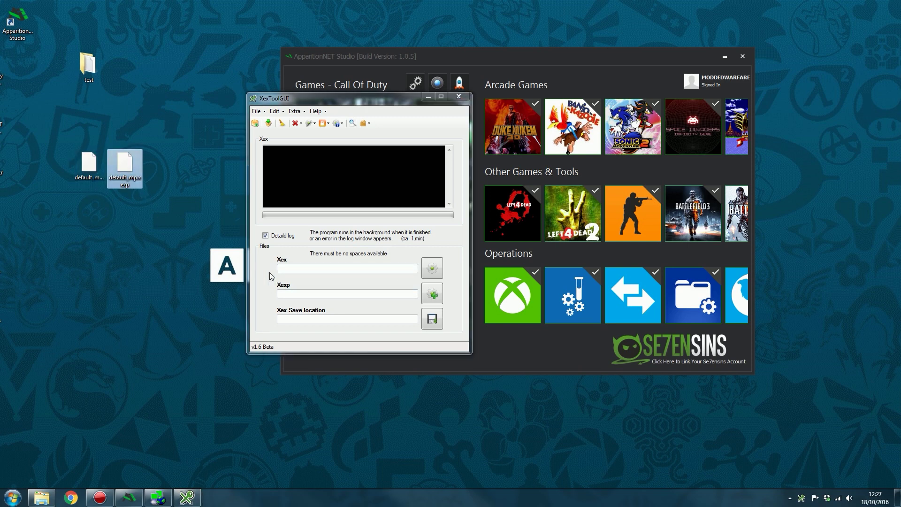
pyautogui.click(306, 291)
pyautogui.click(344, 320)
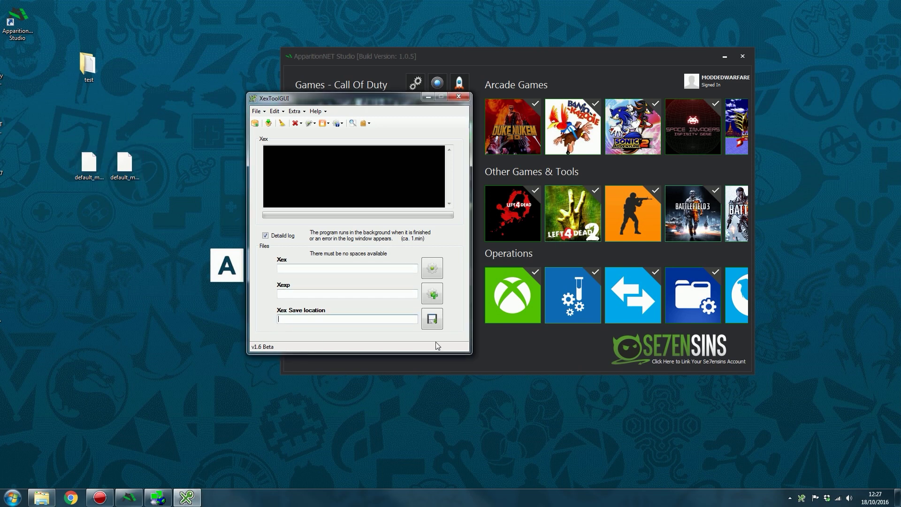
pyautogui.click(269, 123)
# Delete the copied default_mp.xexp patch file from the desktop
pyautogui.moveTo(73, 239); pyautogui.dragTo(216, 128)
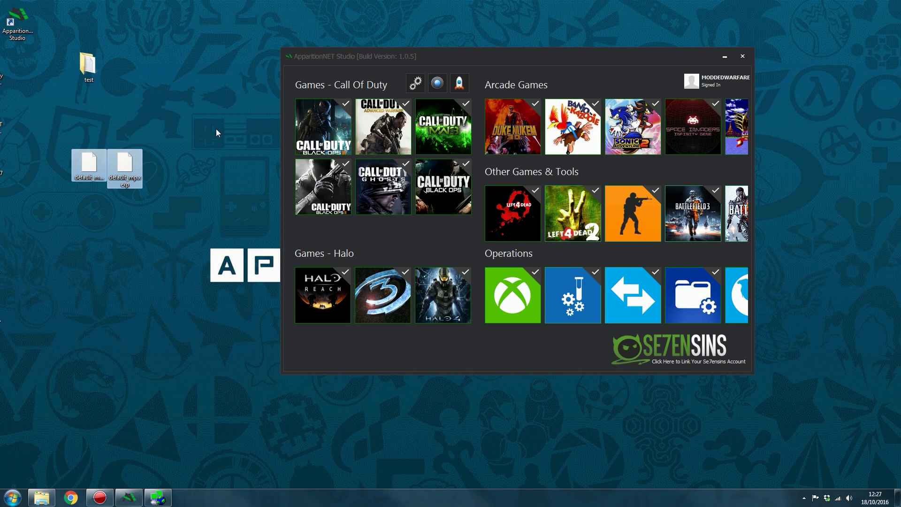
pyautogui.moveTo(97, 237); pyautogui.dragTo(131, 167)
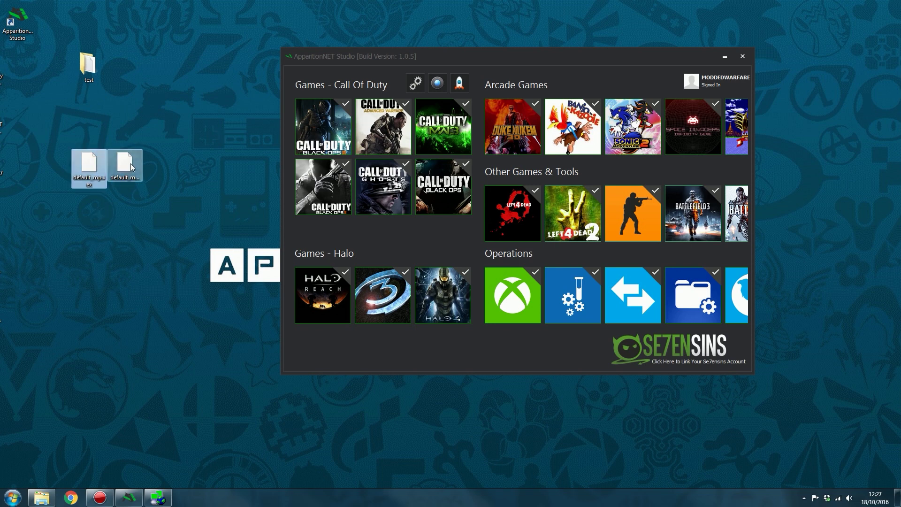
pyautogui.click(118, 184)
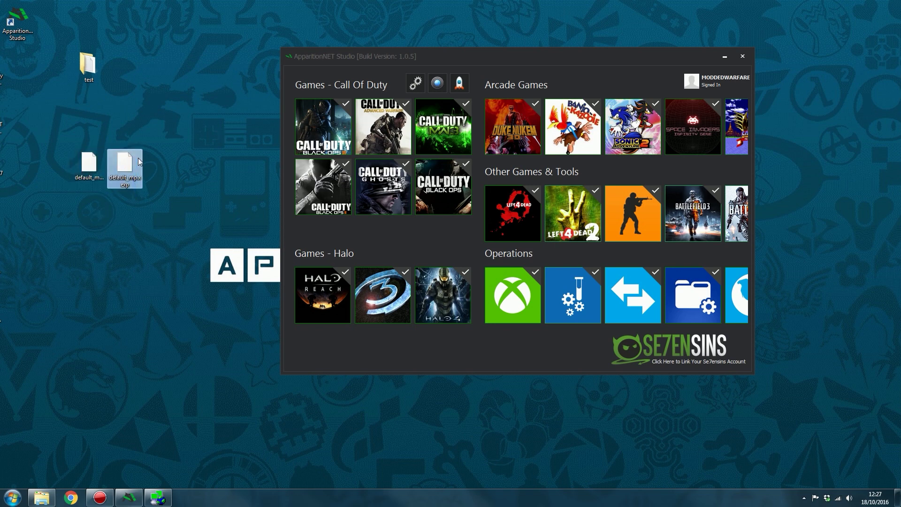
pyautogui.press('Delete')
pyautogui.press('Return')
# Check the file size in the properties of default_mp.xex on the desktop and close them
pyautogui.moveTo(92, 166); pyautogui.dragTo(160, 121)
pyautogui.rightClick(159, 121)
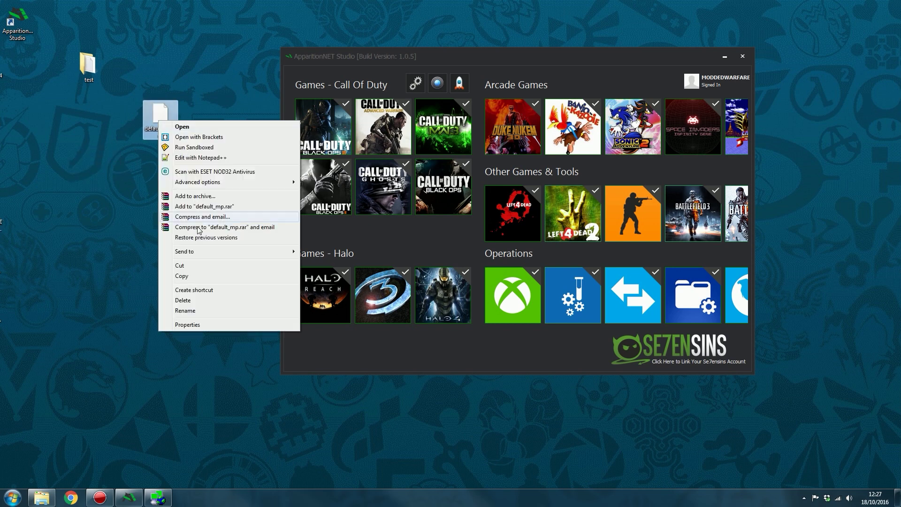
pyautogui.click(190, 324)
pyautogui.moveTo(240, 135); pyautogui.dragTo(304, 118)
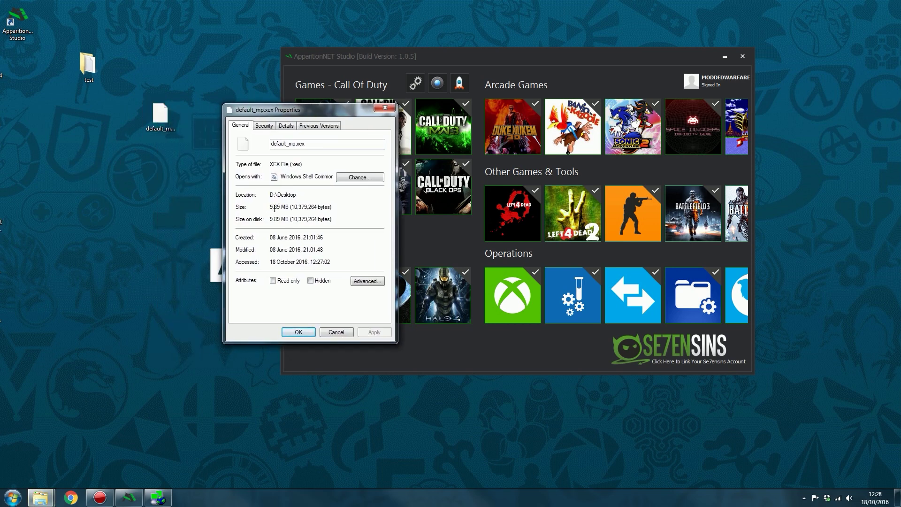
pyautogui.press('Escape')
# Delete the copied default_mp.xex file from the desktop
pyautogui.moveTo(112, 186); pyautogui.dragTo(241, 104)
pyautogui.press('Delete')
pyautogui.press('Return')
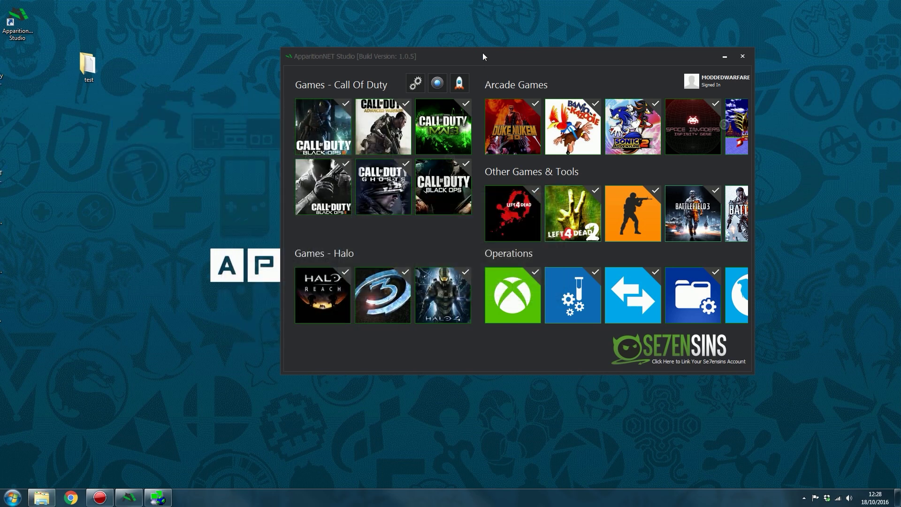
# Open the XEX Module Updater in ApparitionNET Studio, mark default_mp.xex for updating and continue to the save path
pyautogui.moveTo(482, 56); pyautogui.dragTo(494, 58)
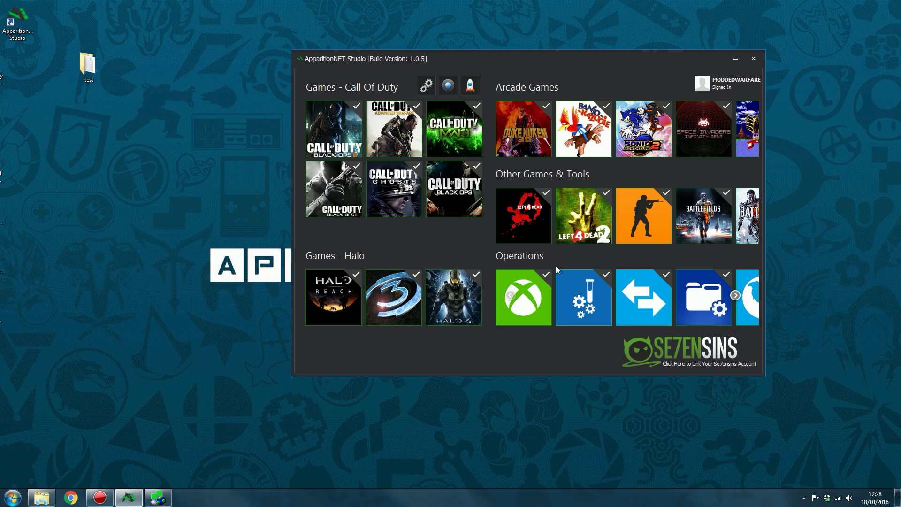
pyautogui.moveTo(538, 59); pyautogui.dragTo(550, 58)
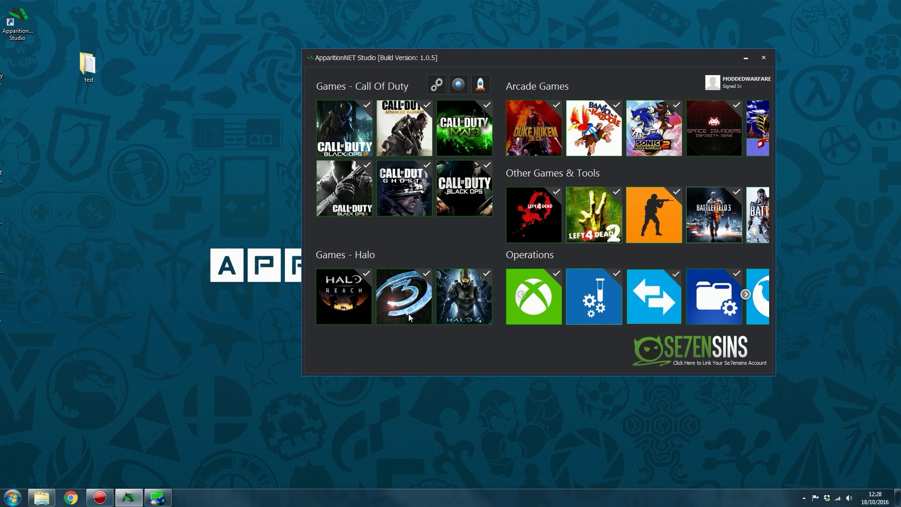
pyautogui.click(643, 309)
pyautogui.moveTo(177, 55); pyautogui.dragTo(443, 109)
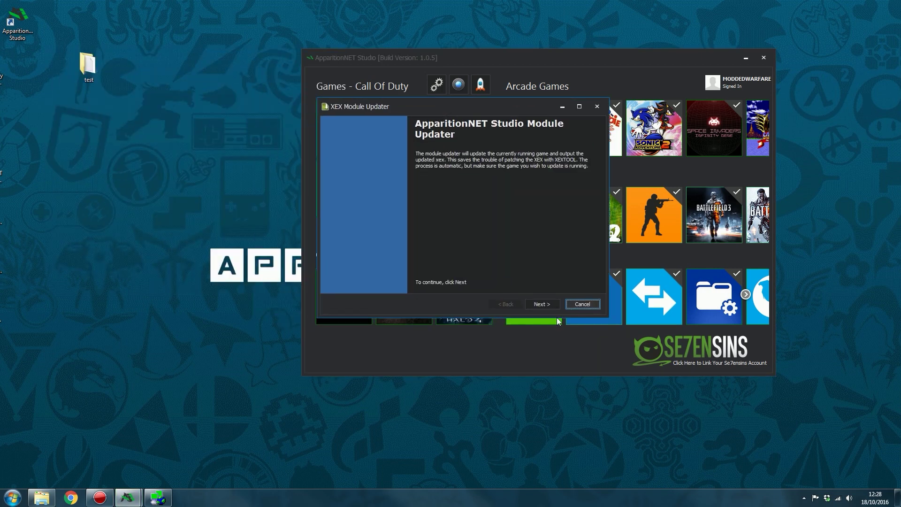
pyautogui.click(548, 304)
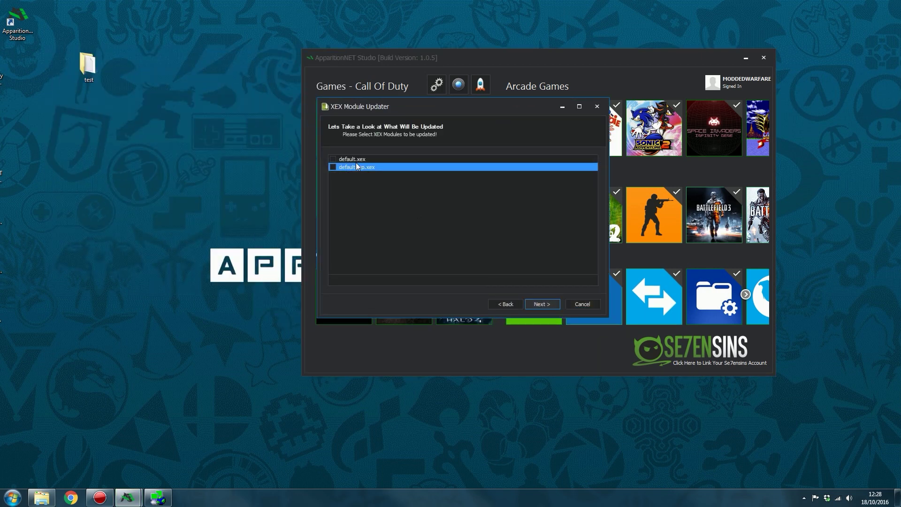
pyautogui.click(371, 167)
pyautogui.click(541, 304)
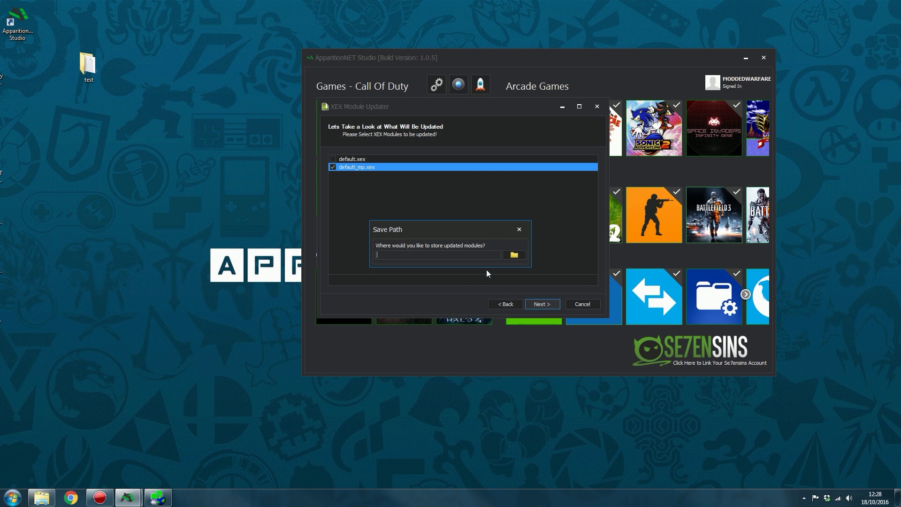
# Save the updated default_mp.xex module to the Desktop folder and finish the XEX Module Updater wizard
pyautogui.click(515, 255)
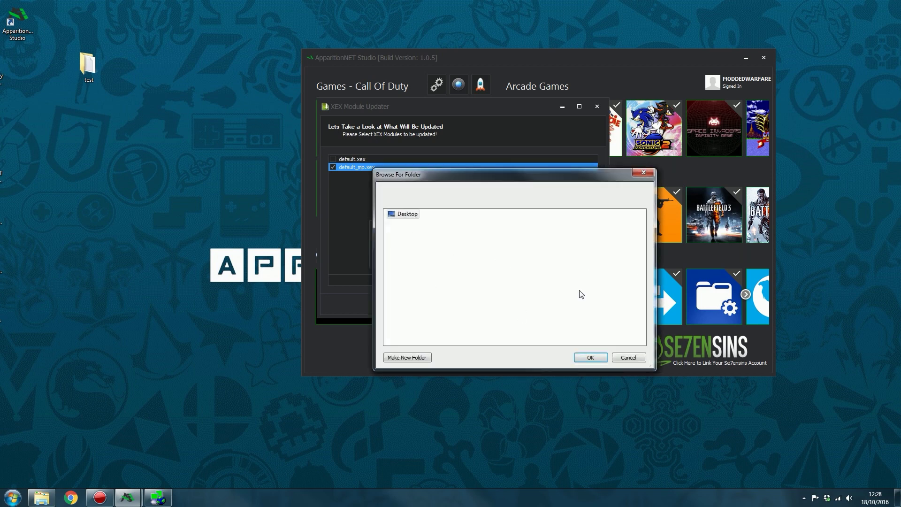
pyautogui.click(594, 358)
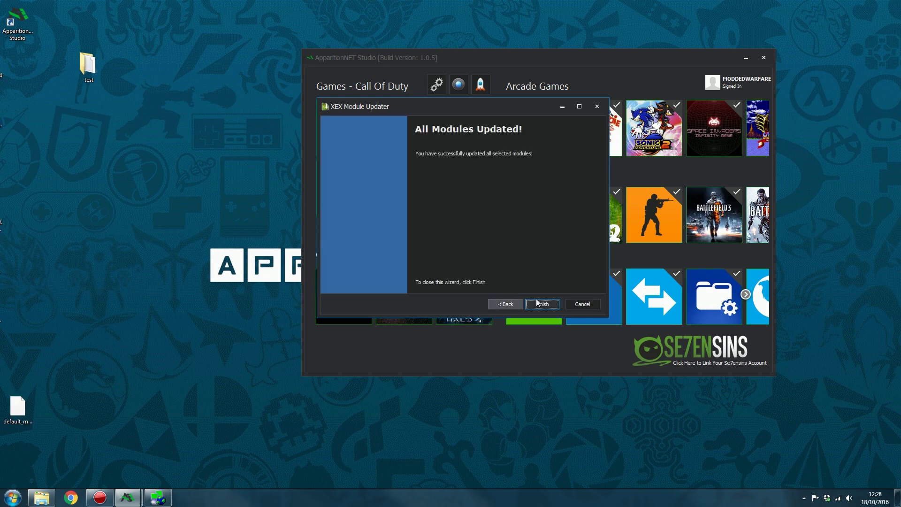
pyautogui.click(542, 304)
# Move the updated default_mp.xex beside the test folder, check its file size in the properties and close them
pyautogui.moveTo(14, 414); pyautogui.dragTo(192, 72)
pyautogui.rightClick(193, 68)
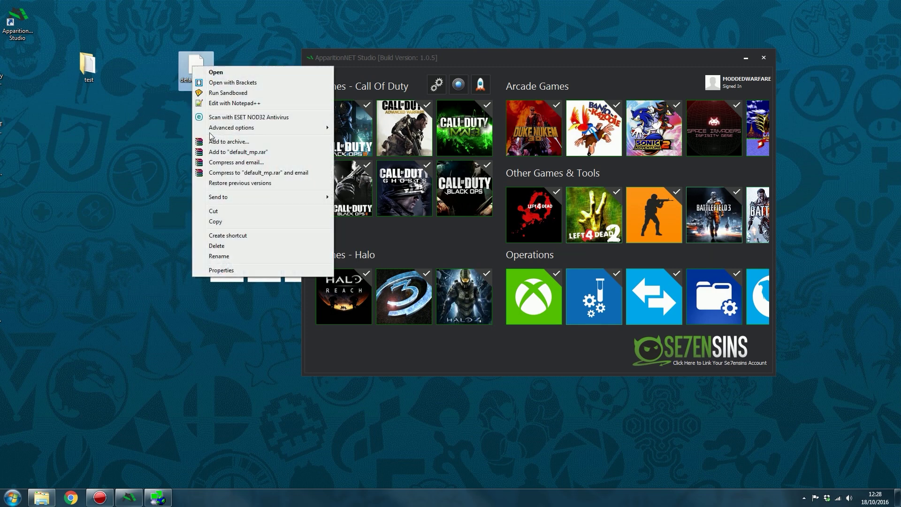
pyautogui.click(230, 270)
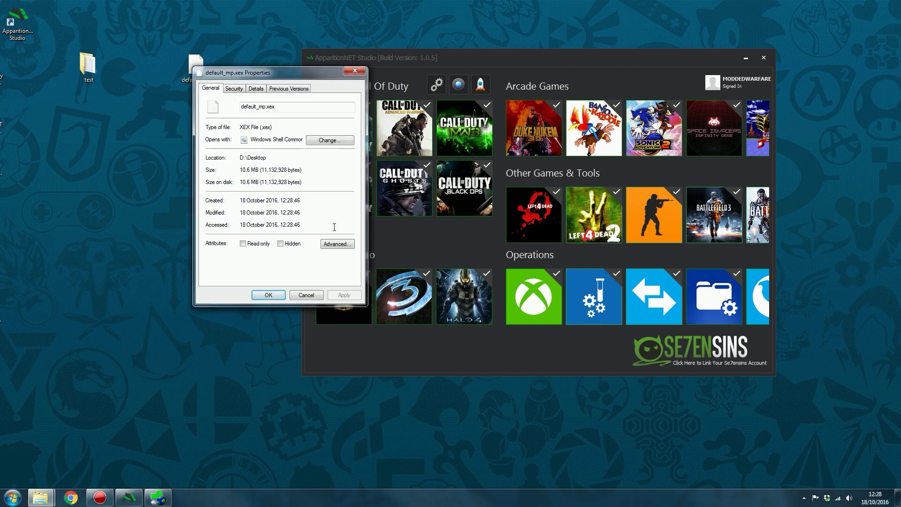
pyautogui.moveTo(265, 79); pyautogui.dragTo(285, 63)
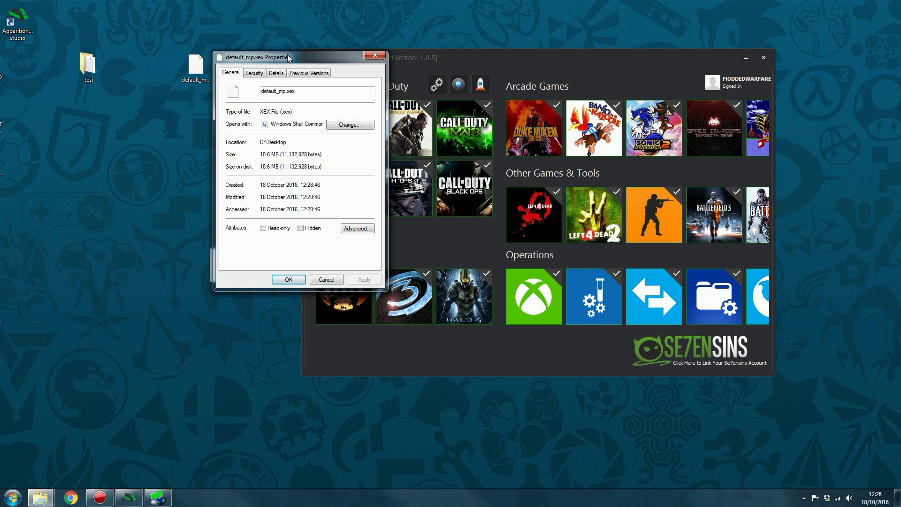
pyautogui.moveTo(287, 58)
pyautogui.mouseDown()
pyautogui.moveTo(259, 60)
pyautogui.moveTo(296, 53)
pyautogui.mouseUp()
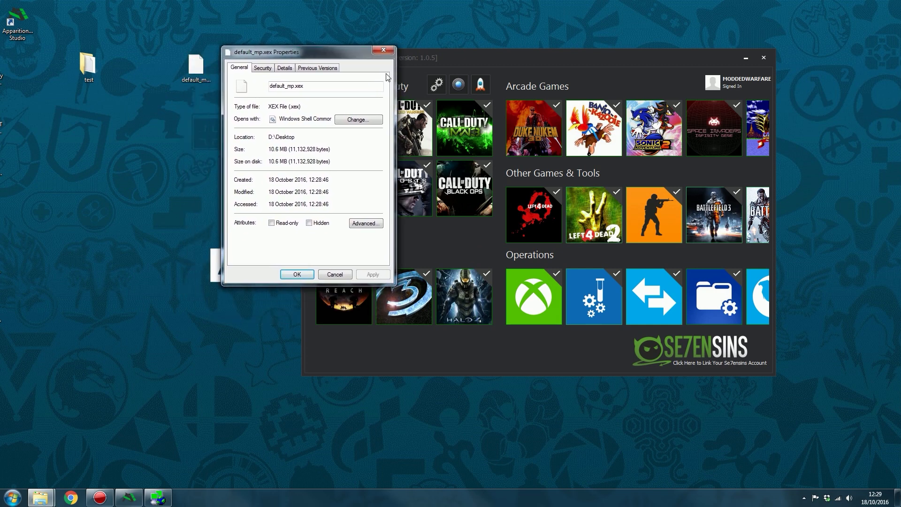
pyautogui.click(384, 53)
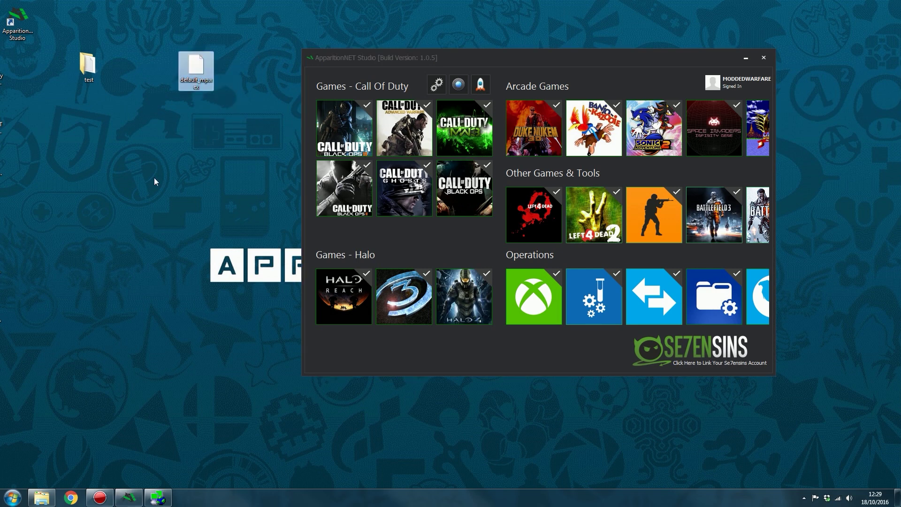
# Delete the updated default_mp.xex file from the desktop
pyautogui.moveTo(162, 159); pyautogui.dragTo(262, 30)
pyautogui.press('Delete')
pyautogui.press('Return')
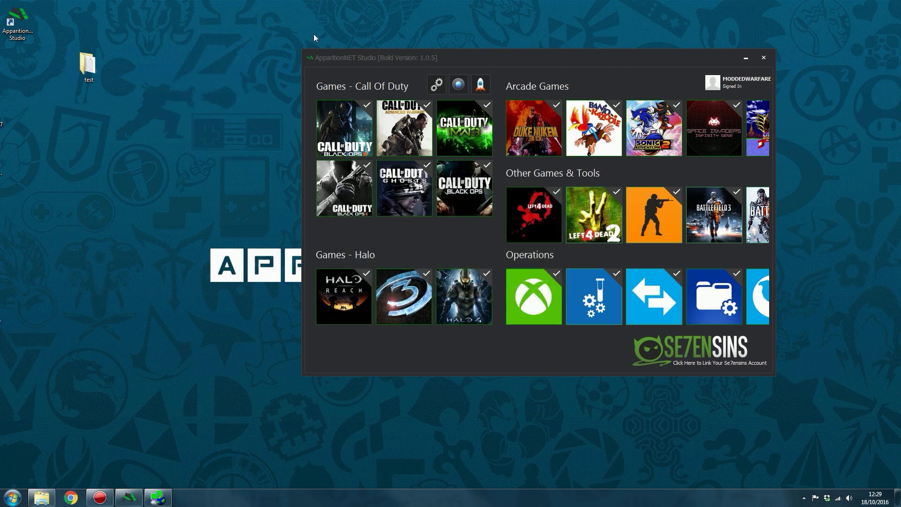
# Open the ApparitionNET Studio settings from the Operations tools and place the settings window over the main window
pyautogui.moveTo(546, 63); pyautogui.dragTo(504, 59)
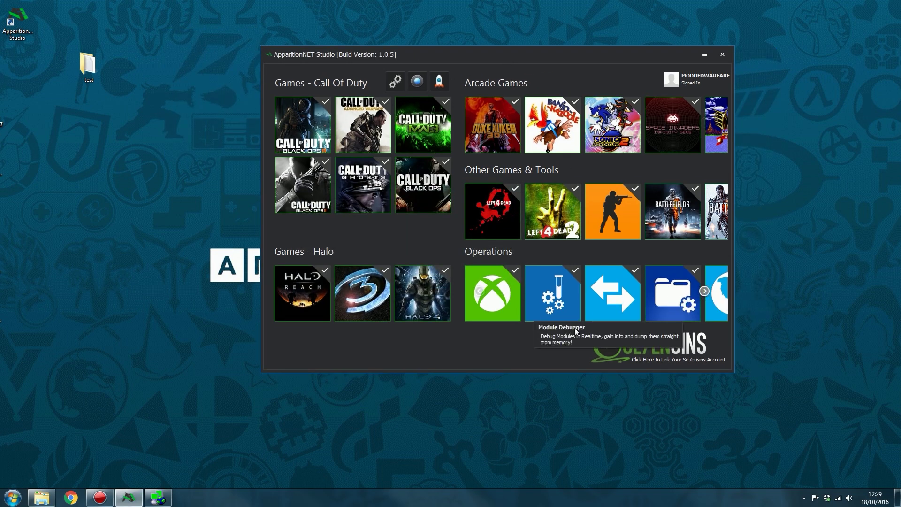
pyautogui.scroll(-3, 602, 310)
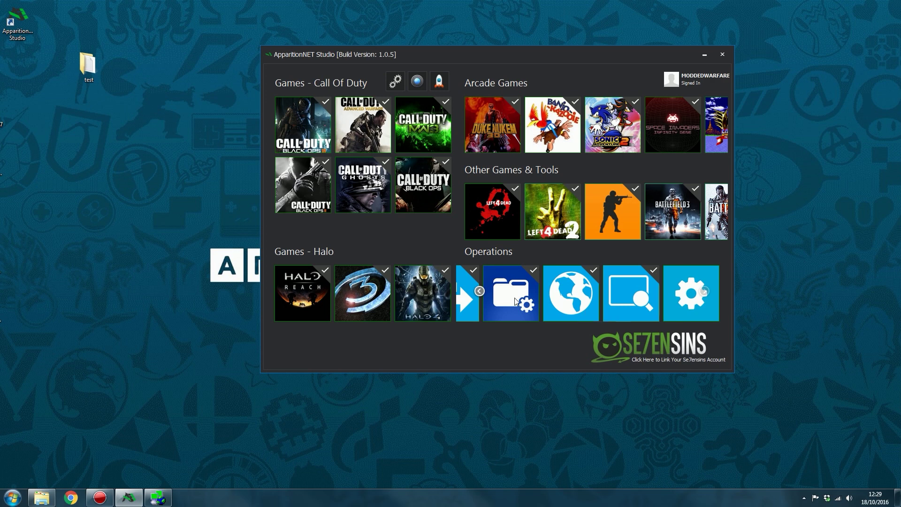
pyautogui.scroll(3, 526, 296)
pyautogui.scroll(-3, 519, 304)
pyautogui.click(691, 289)
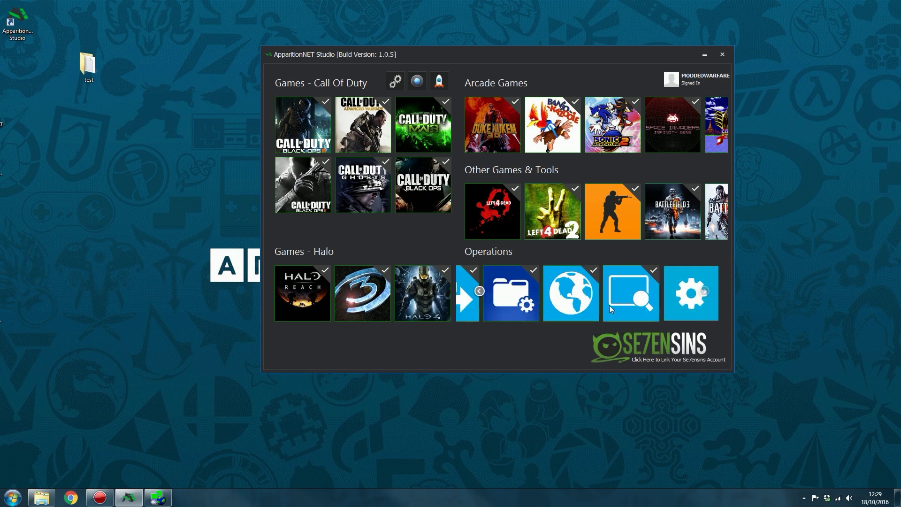
pyautogui.moveTo(408, 200); pyautogui.dragTo(449, 147)
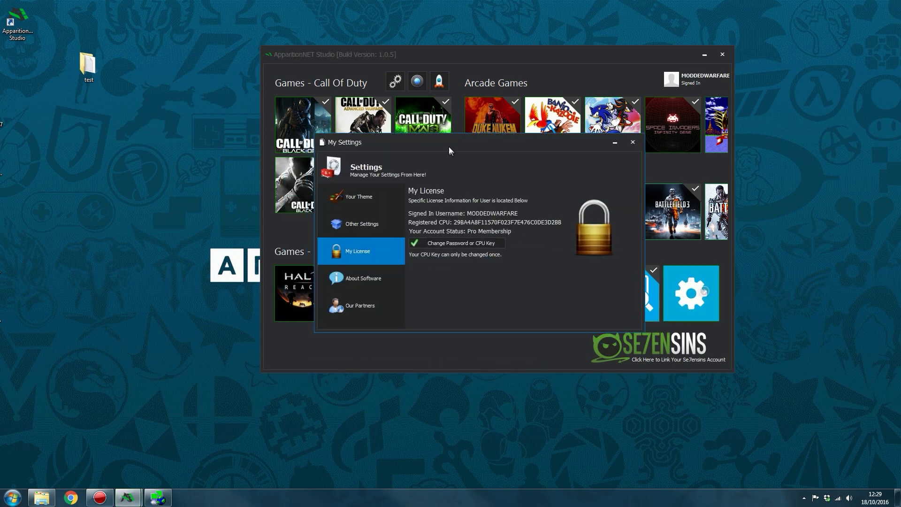
# Apply the DevExpress Dark Style theme in the theme settings
pyautogui.click(358, 197)
pyautogui.click(496, 197)
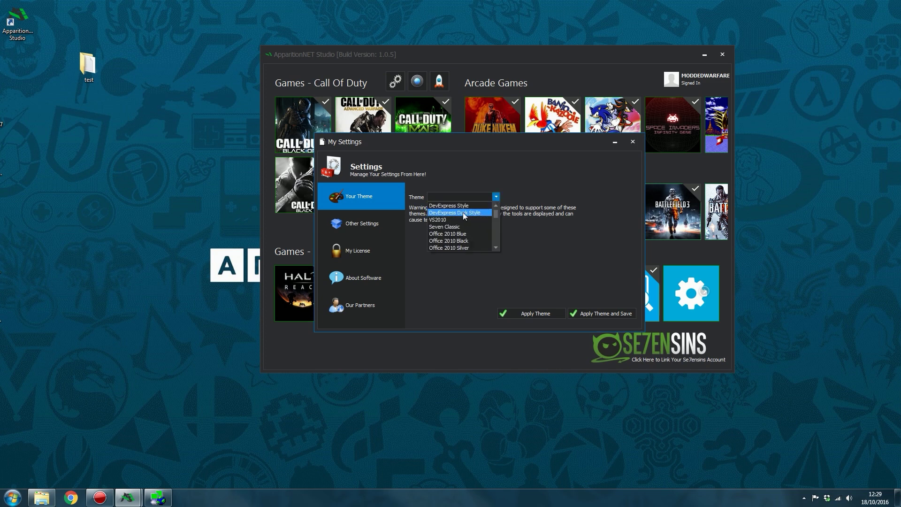
pyautogui.click(462, 208)
pyautogui.click(533, 313)
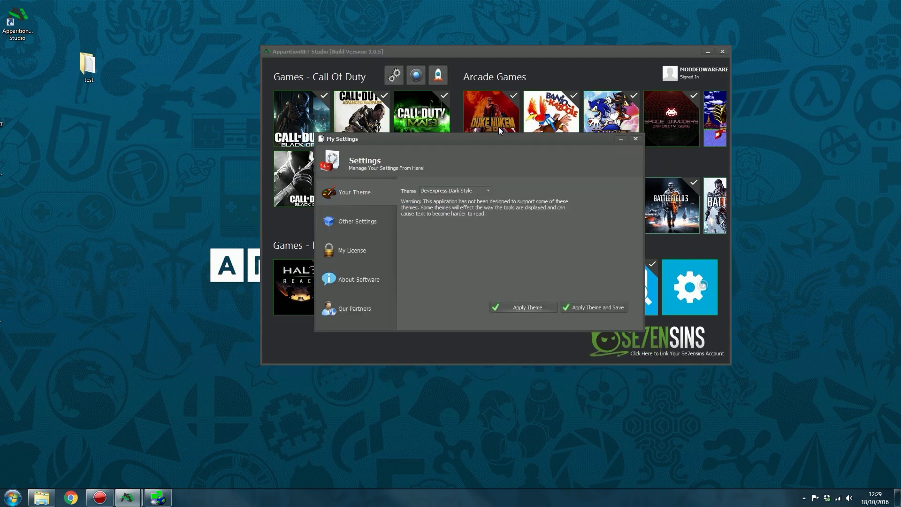
# Try the DevExpress Style and Seven Classic themes by applying each one without saving
pyautogui.click(478, 180)
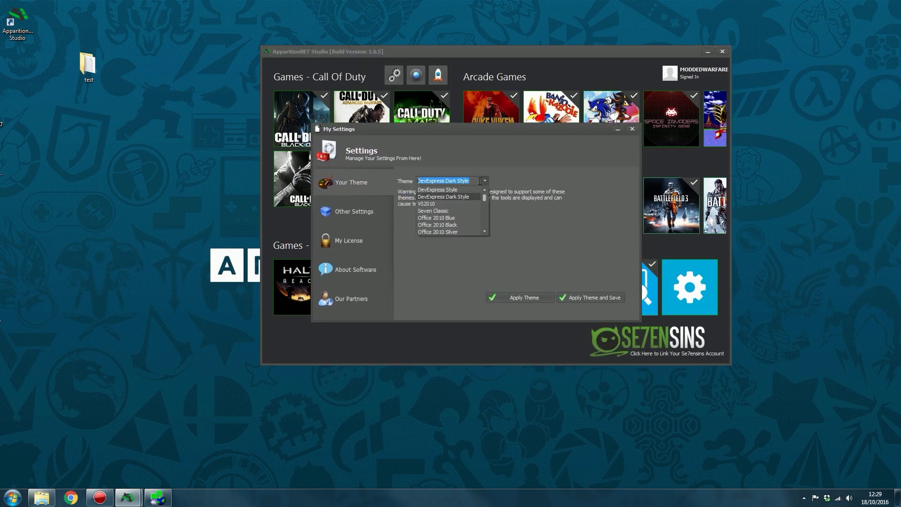
pyautogui.click(466, 187)
pyautogui.click(522, 297)
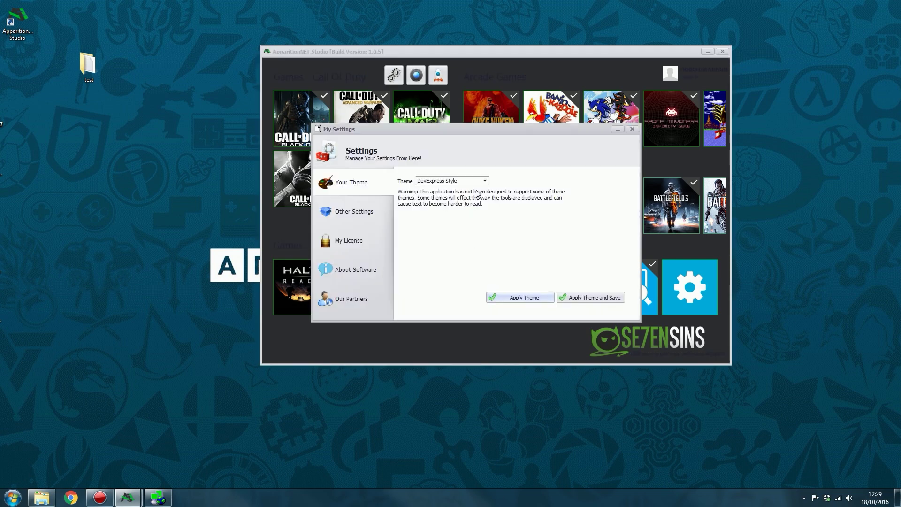
pyautogui.click(484, 181)
pyautogui.click(437, 211)
pyautogui.click(497, 300)
# Try the Office 2010 Blue and Office 2010 Black themes by applying each one without saving
pyautogui.click(487, 182)
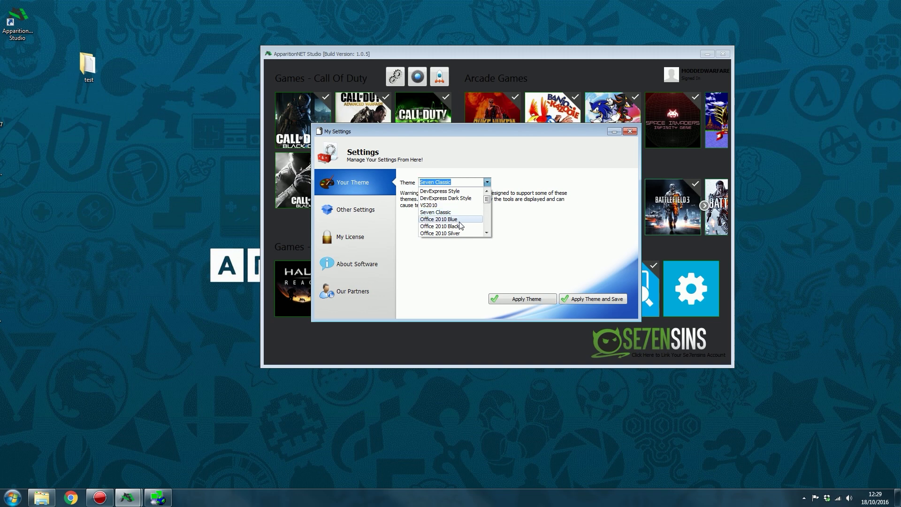
pyautogui.click(436, 217)
pyautogui.click(529, 300)
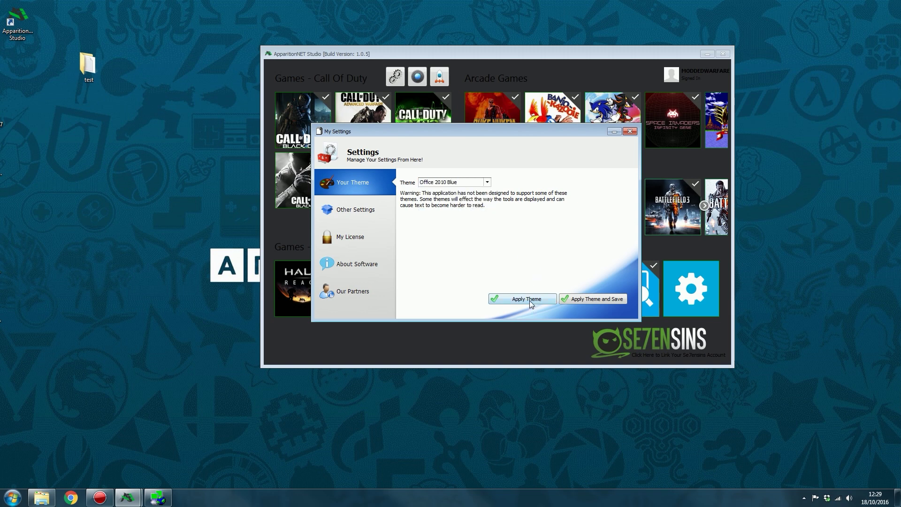
pyautogui.click(491, 182)
pyautogui.click(468, 229)
pyautogui.click(501, 301)
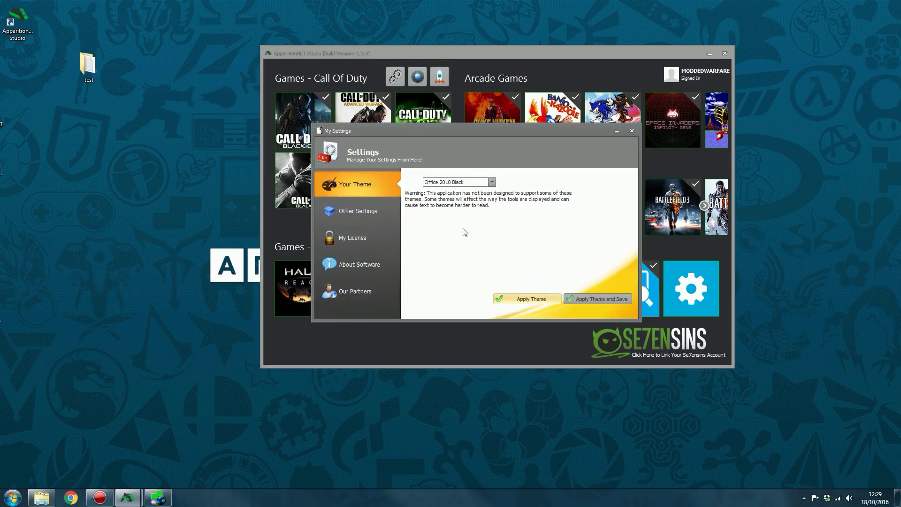
# Look through the Other Settings, About Software and Our Partners pages and return to the theme settings
pyautogui.click(493, 183)
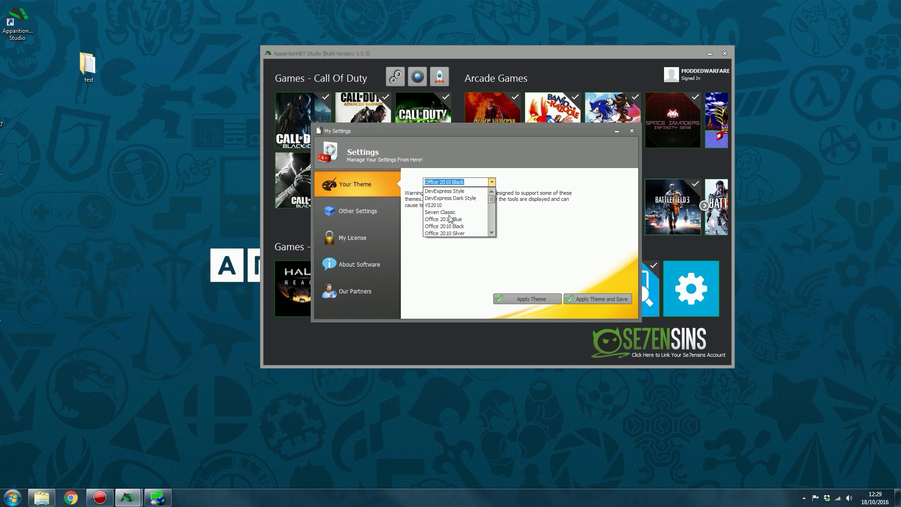
pyautogui.click(359, 211)
pyautogui.click(358, 267)
pyautogui.click(355, 291)
pyautogui.click(356, 185)
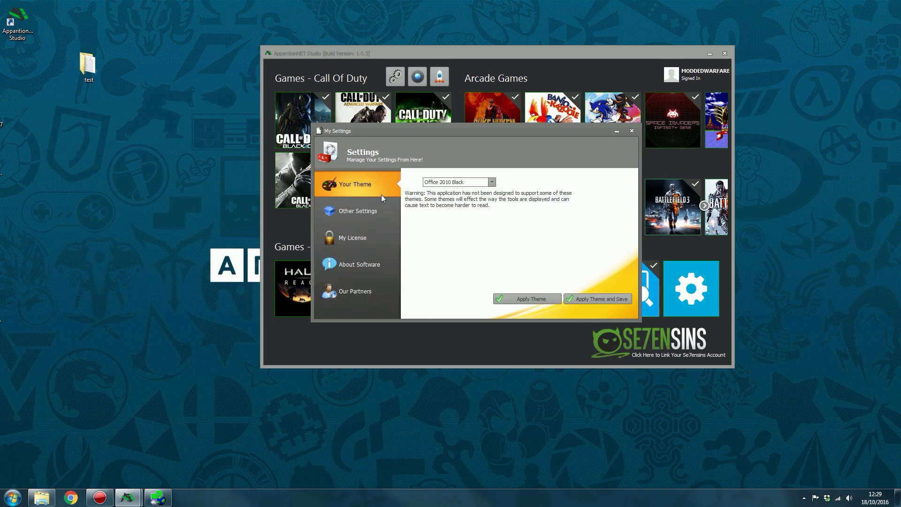
# Apply the Office 2013 theme without saving it
pyautogui.click(491, 182)
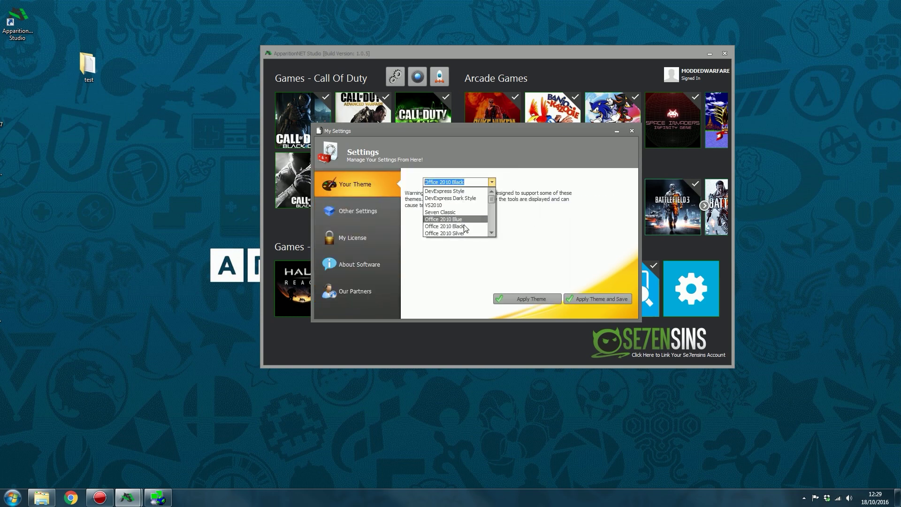
pyautogui.click(491, 233)
pyautogui.click(441, 233)
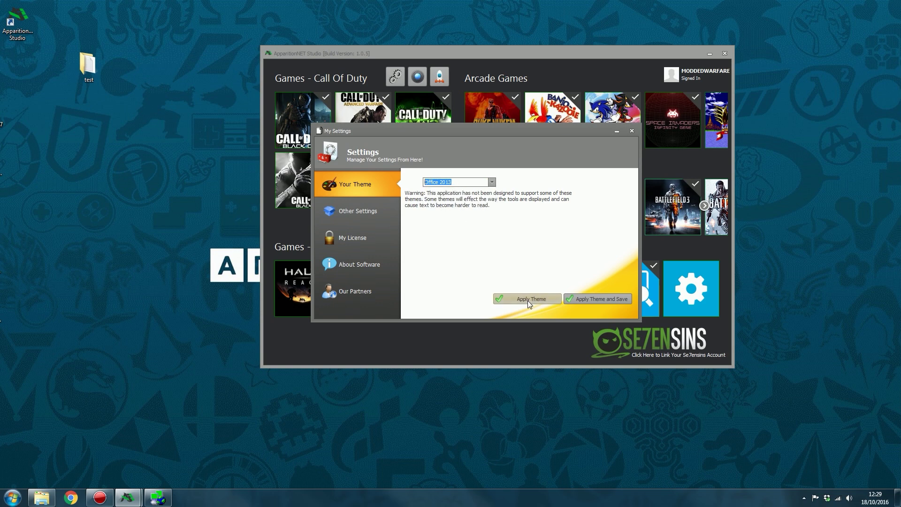
pyautogui.click(527, 300)
# Apply the Metropolis Dark theme without saving it
pyautogui.scroll(-4, 464, 215)
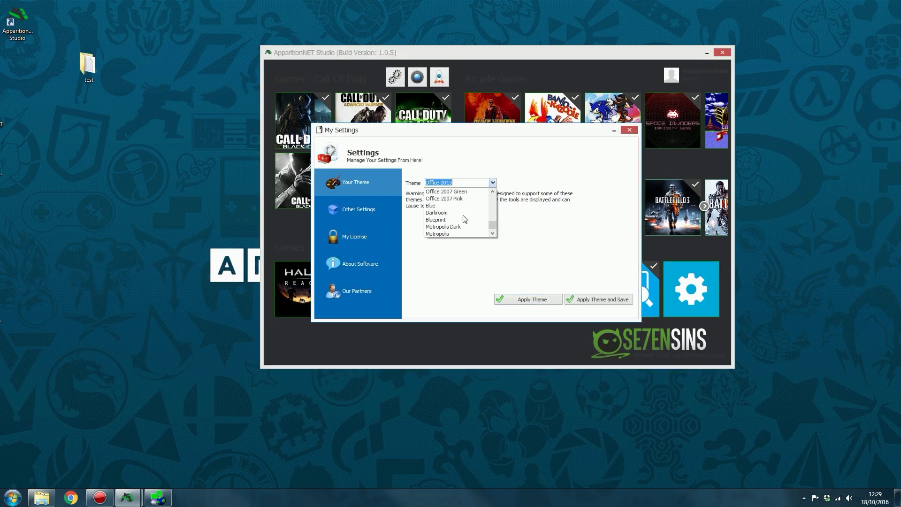
pyautogui.click(449, 235)
pyautogui.click(492, 182)
pyautogui.click(443, 227)
pyautogui.click(535, 301)
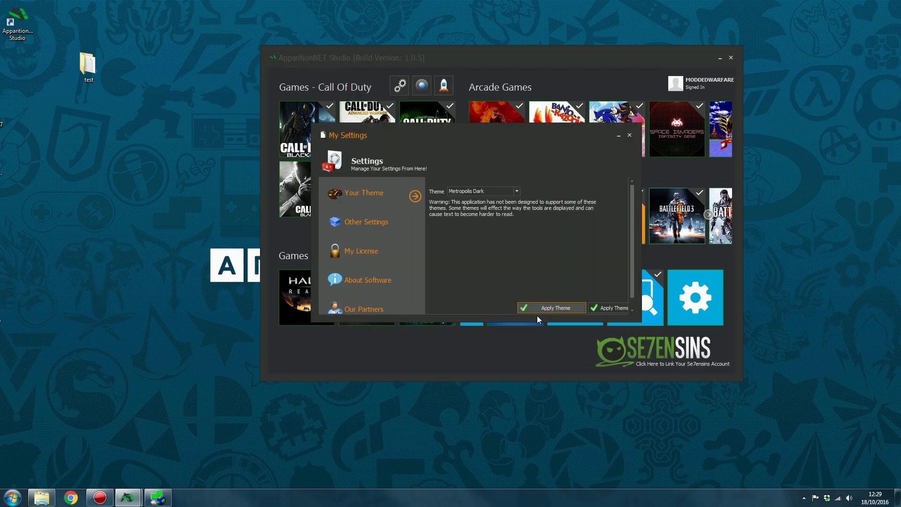
# Replace the Metropolis Dark theme with DevExpress Dark Style and apply it
pyautogui.scroll(-1, 631, 257)
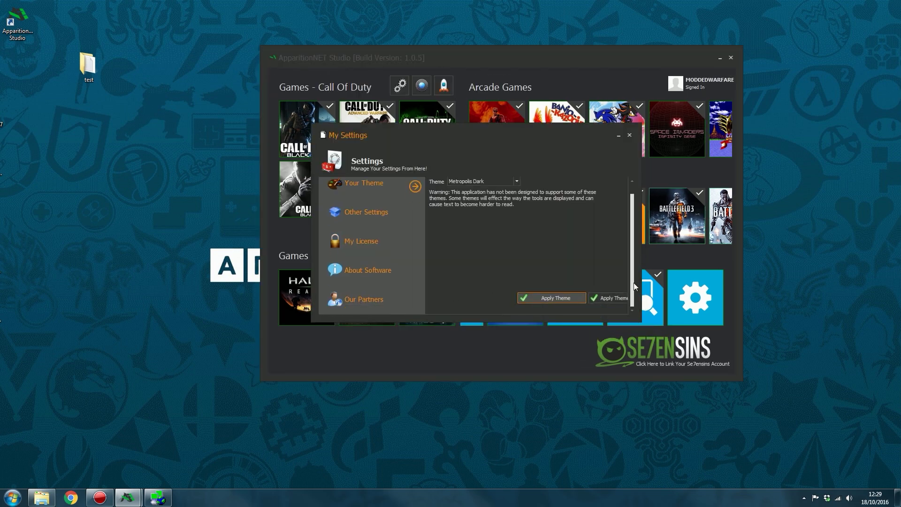
pyautogui.scroll(1, 633, 282)
pyautogui.click(517, 191)
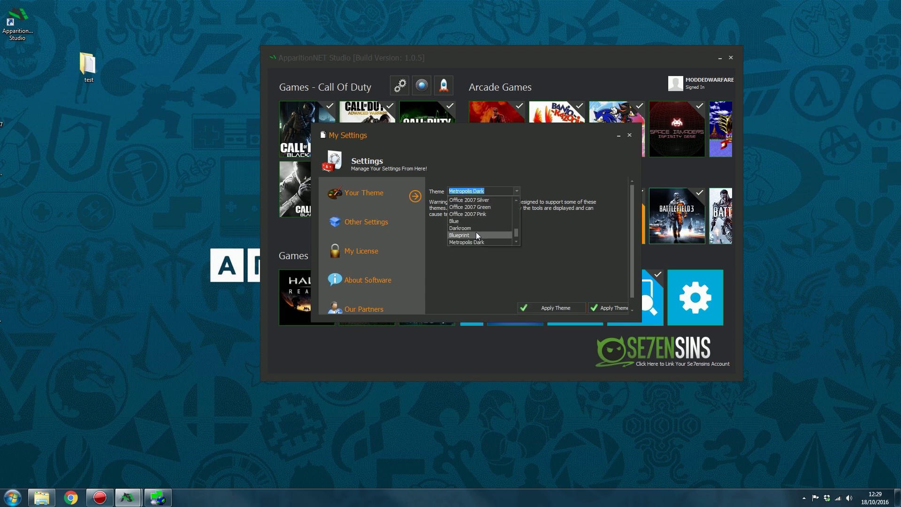
pyautogui.scroll(3, 476, 232)
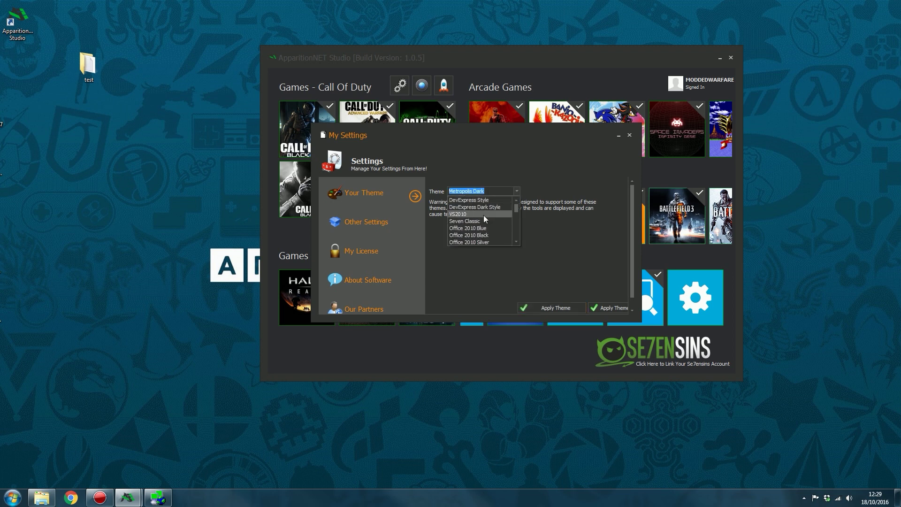
pyautogui.click(478, 207)
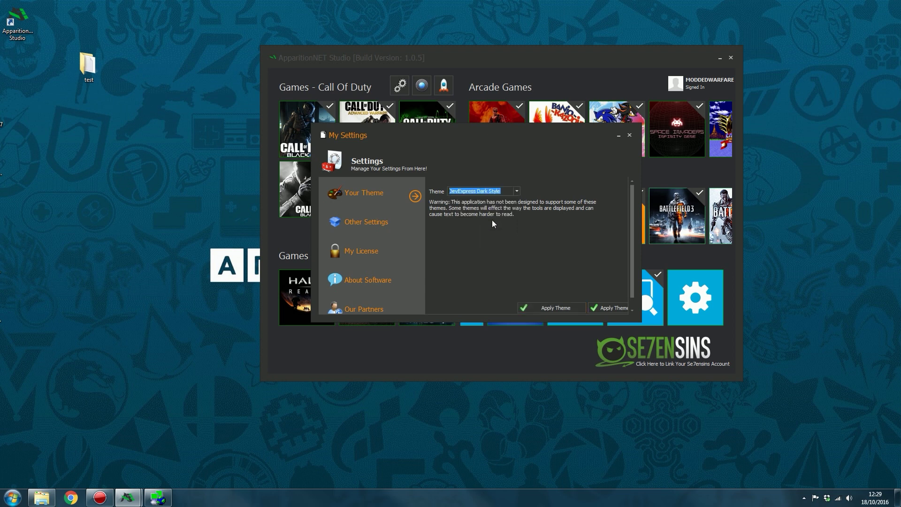
pyautogui.click(551, 308)
# Browse the available themes and apply Visual Studio 2013 Dark without saving it
pyautogui.click(485, 180)
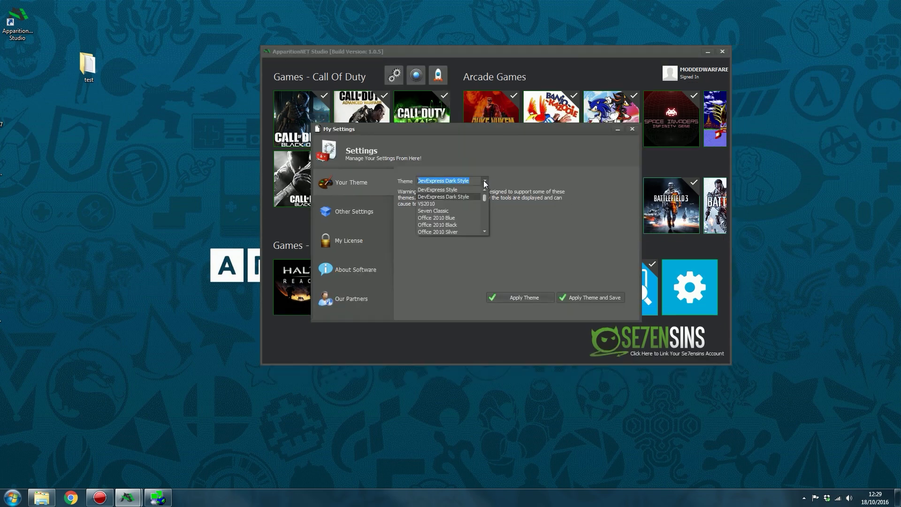
pyautogui.scroll(-3, 452, 212)
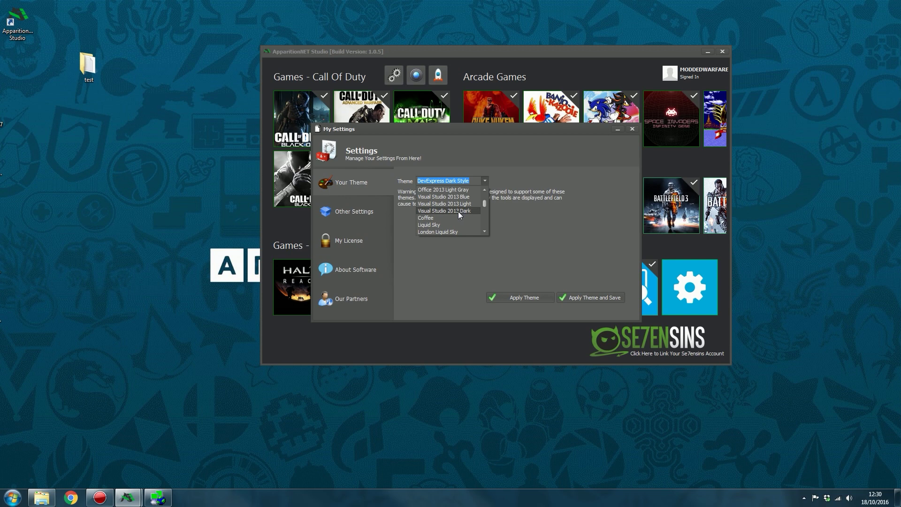
pyautogui.scroll(-6, 453, 225)
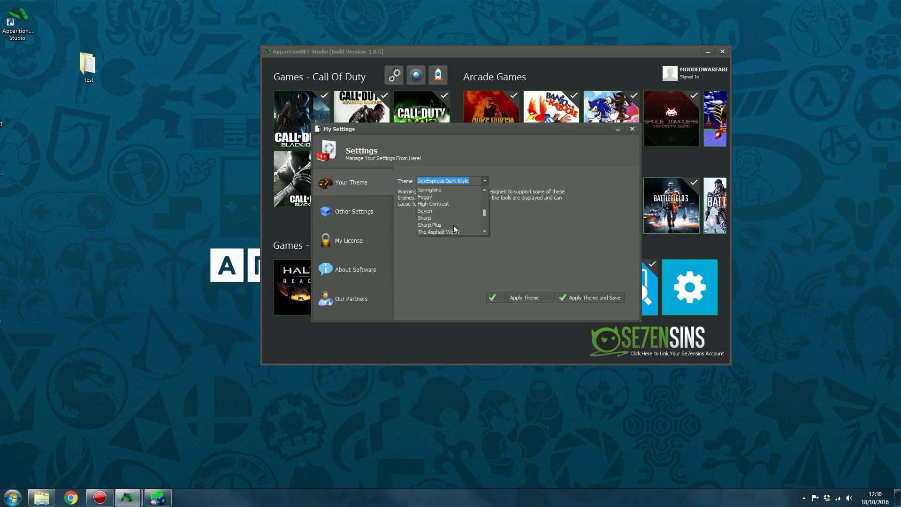
pyautogui.scroll(3, 453, 226)
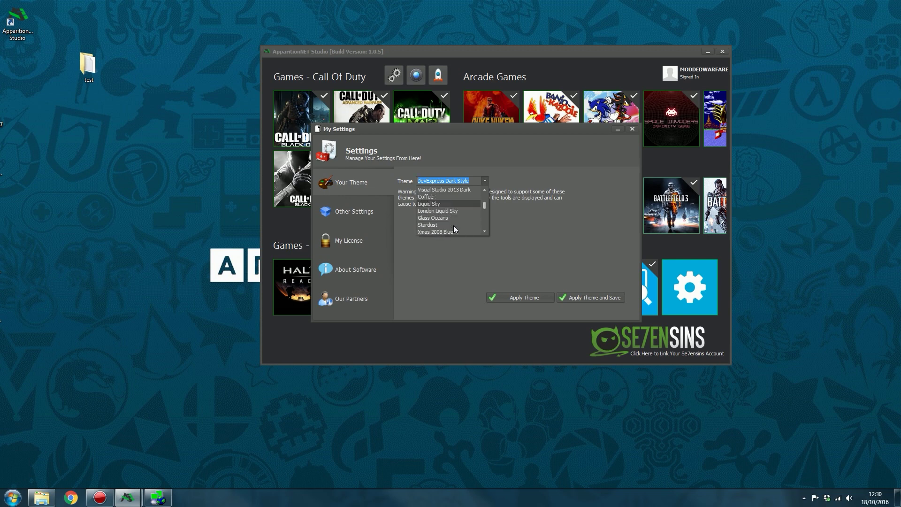
pyautogui.click(457, 190)
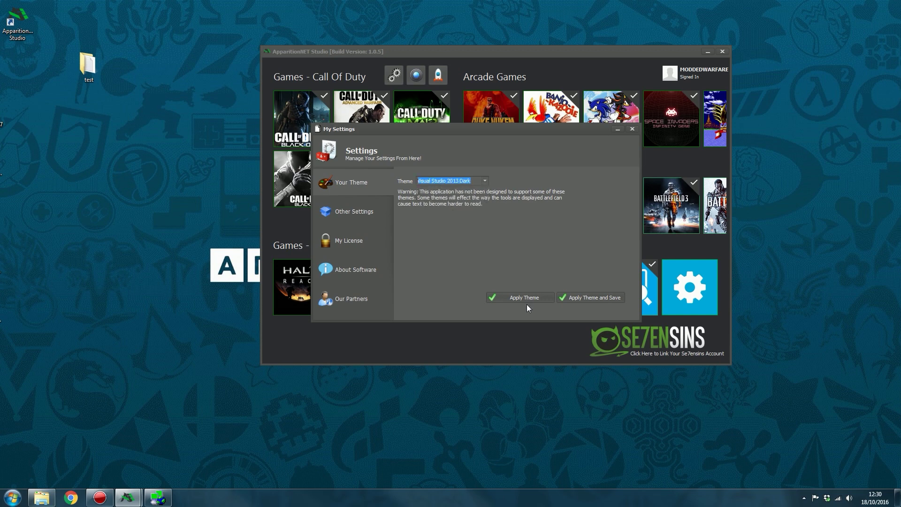
pyautogui.click(511, 296)
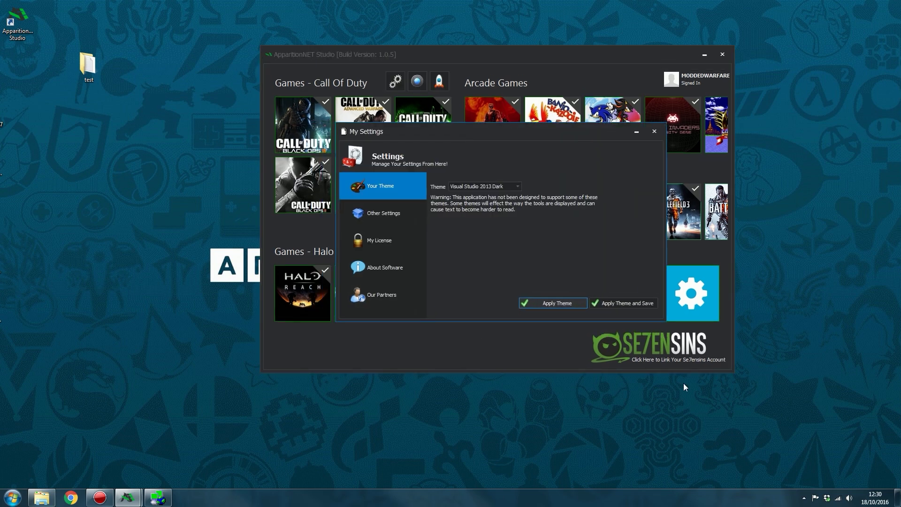
# Review the Other Settings page and the My License page, including its option to change the password or CPU key
pyautogui.click(382, 212)
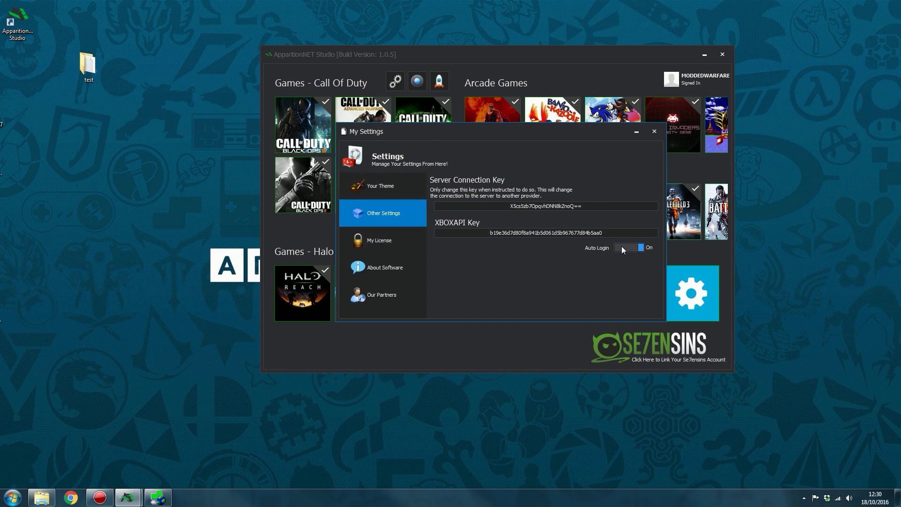
pyautogui.click(371, 242)
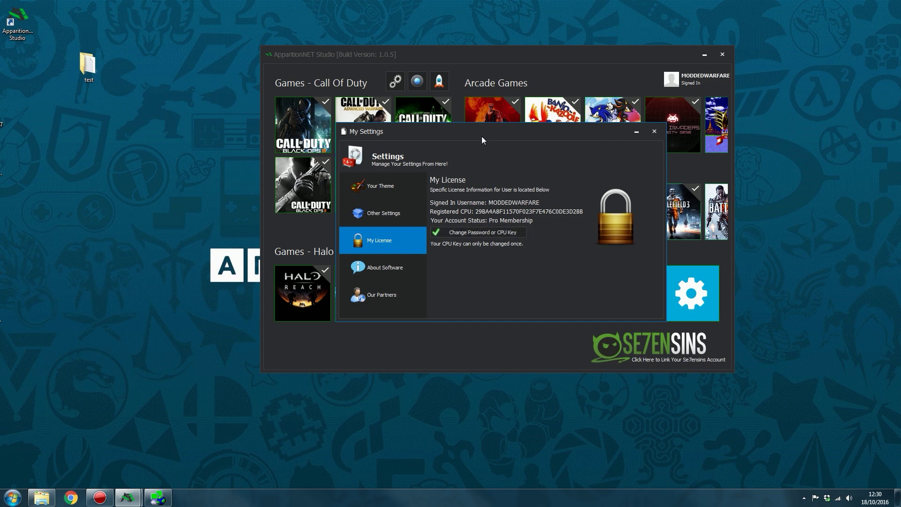
pyautogui.moveTo(481, 135); pyautogui.dragTo(469, 117)
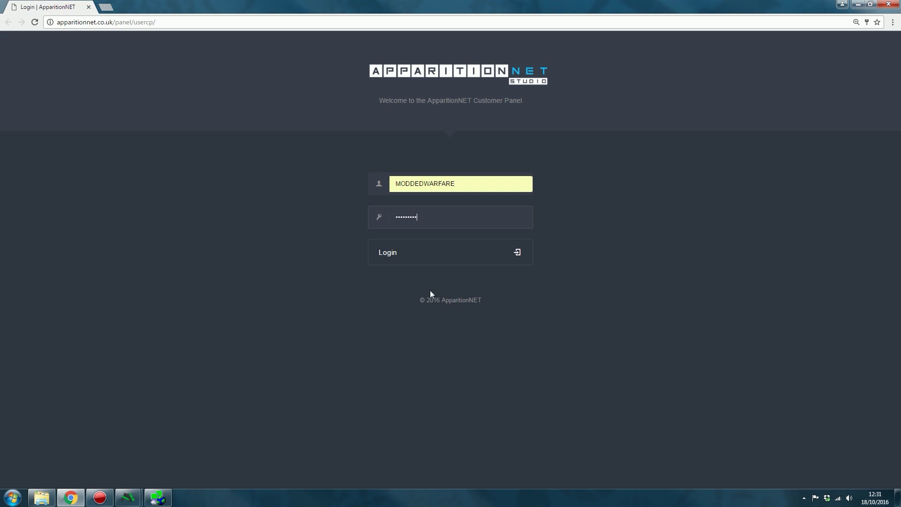
# Log in to the ApparitionNET customer panel in the browser and review the account's email, CPU key and password change fields
pyautogui.click(425, 248)
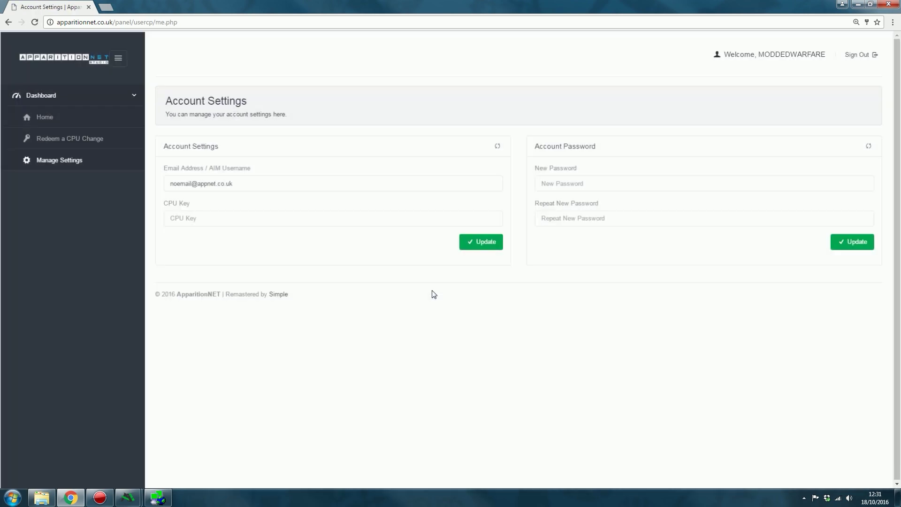
pyautogui.click(213, 217)
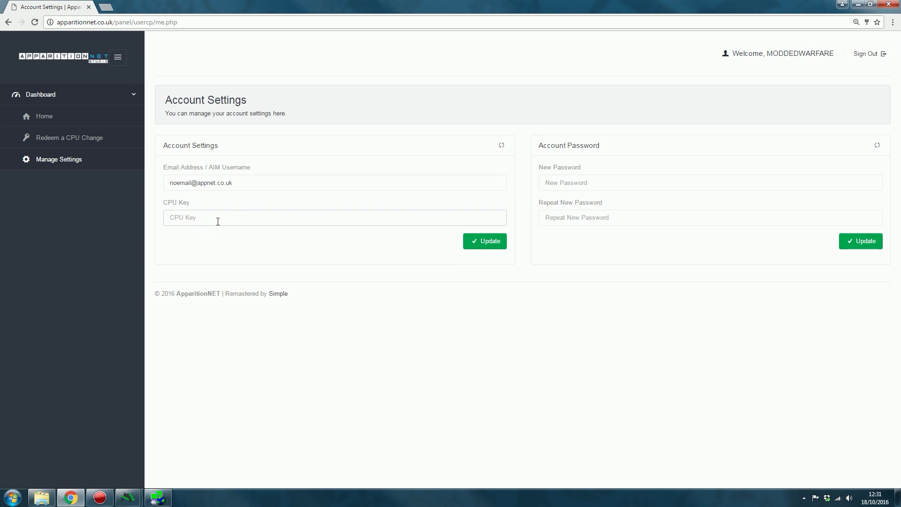
pyautogui.tripleClick(274, 186)
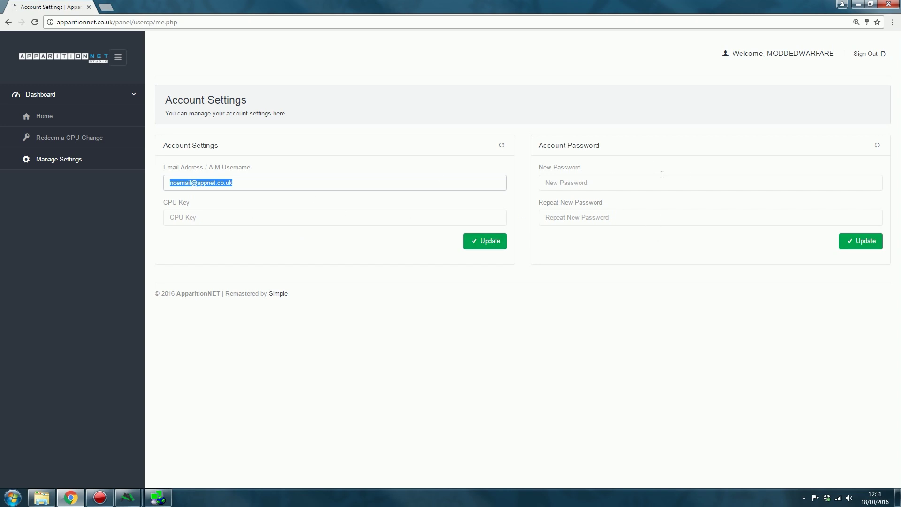
pyautogui.click(568, 146)
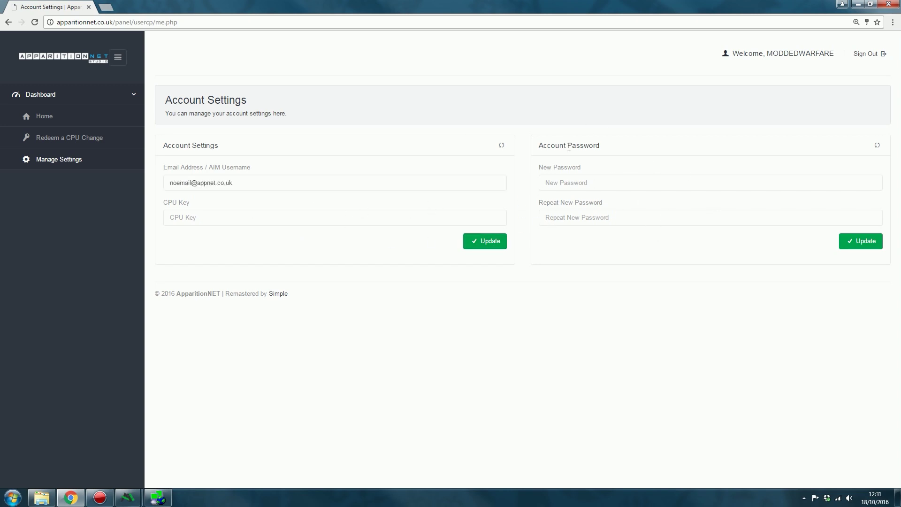
pyautogui.click(871, 58)
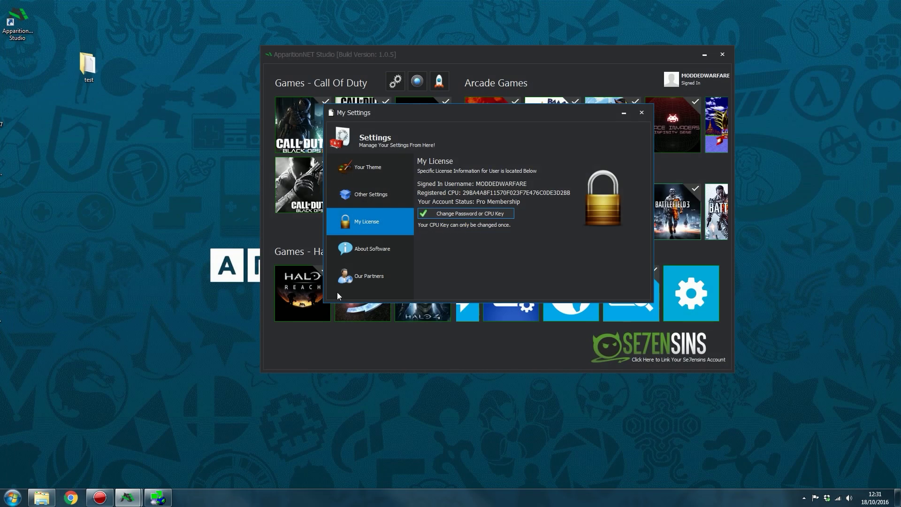
# Review the About Software and Our Partners pages, return to the Your Theme page and close the settings window
pyautogui.click(366, 252)
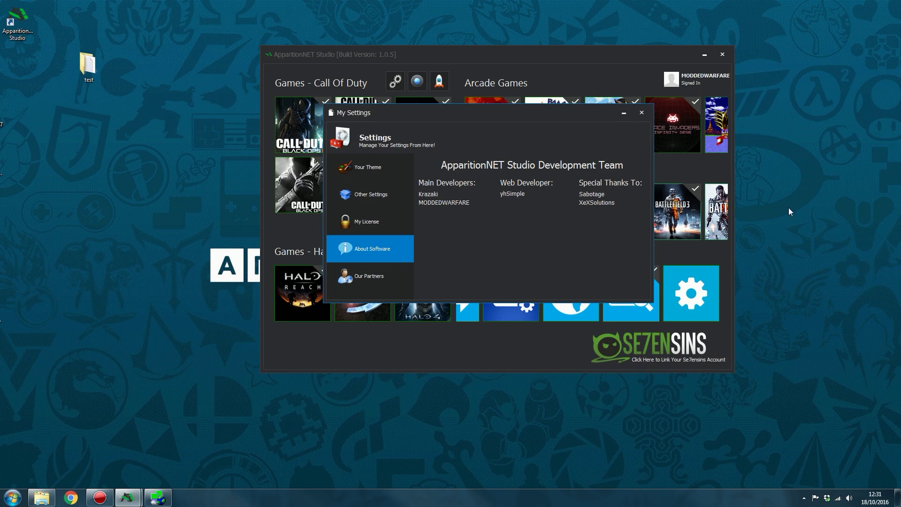
pyautogui.click(365, 279)
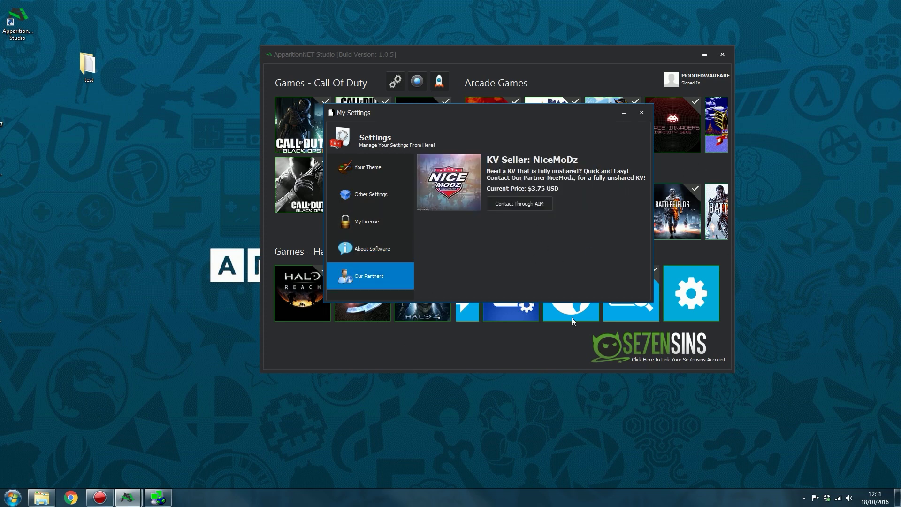
pyautogui.moveTo(472, 119); pyautogui.dragTo(436, 131)
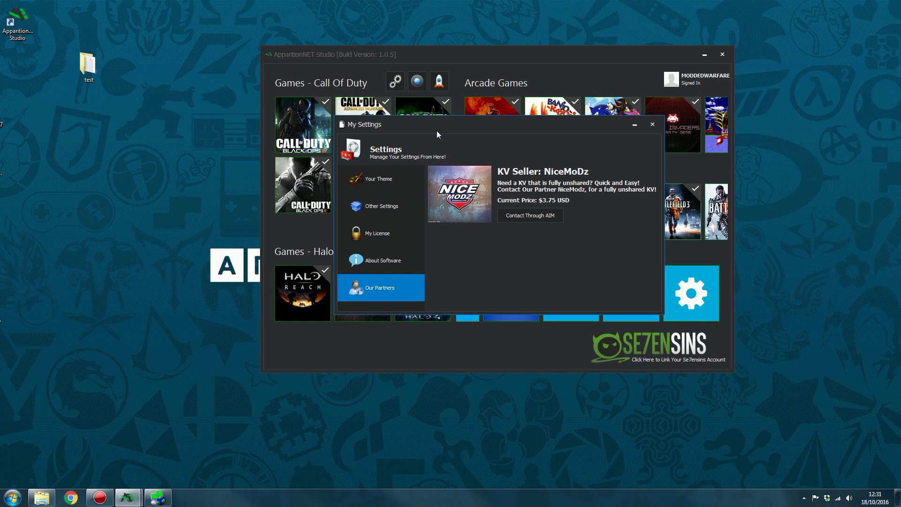
pyautogui.moveTo(477, 124); pyautogui.dragTo(478, 136)
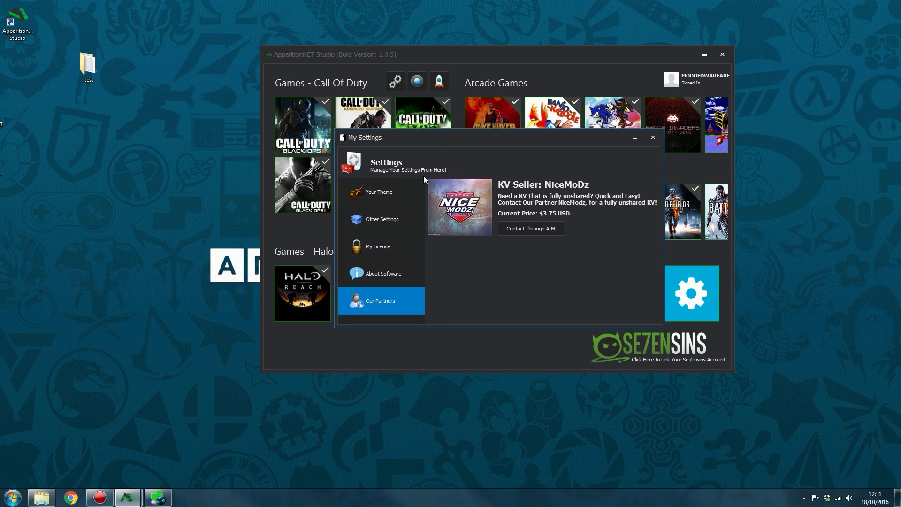
pyautogui.click(393, 196)
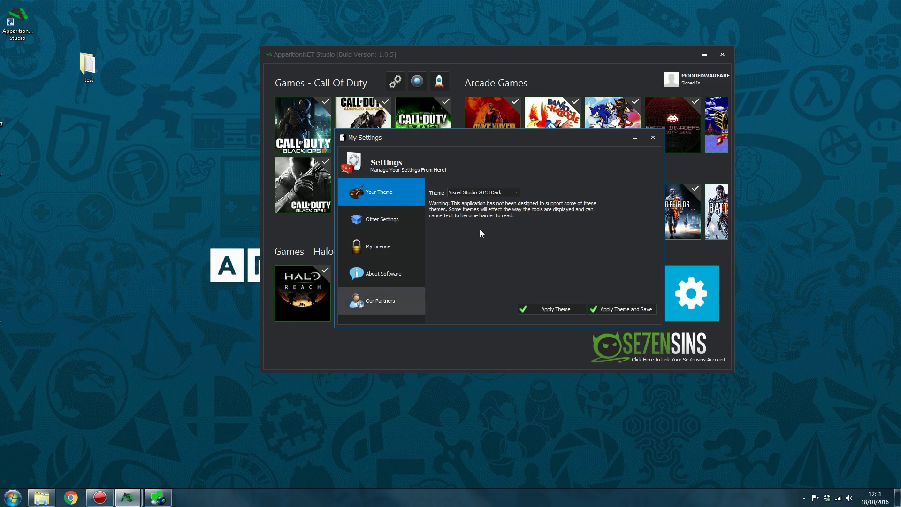
pyautogui.click(654, 137)
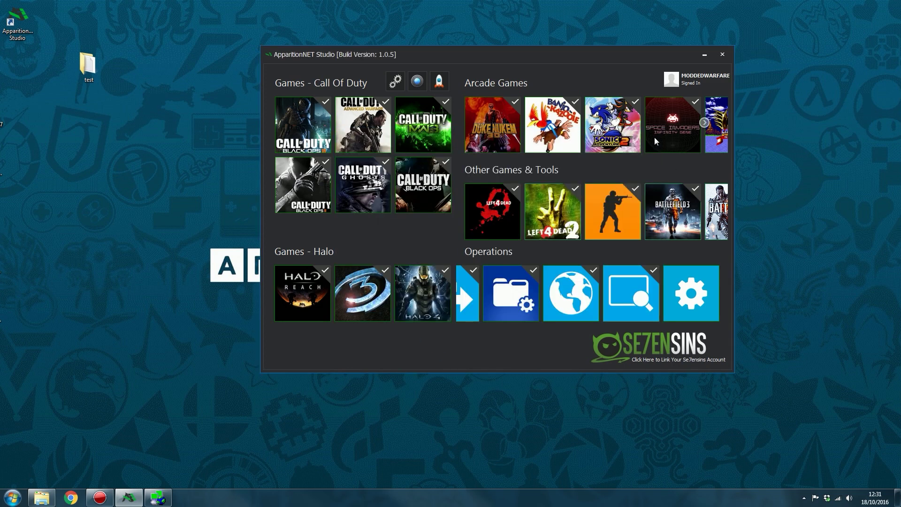
# Browse the Operations tiles, open the Console Manager and view the Console Functions of the listed Xbox 360
pyautogui.scroll(-3, 540, 298)
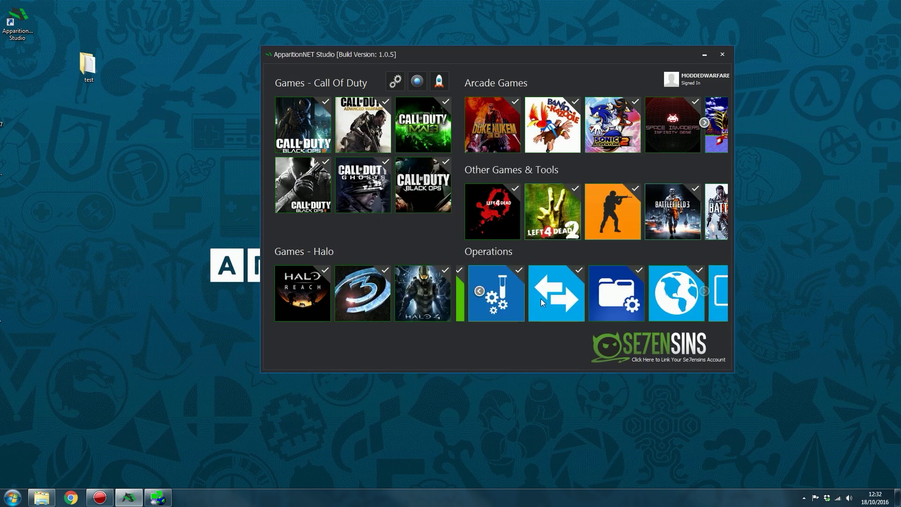
pyautogui.scroll(3, 540, 299)
pyautogui.scroll(-3, 540, 298)
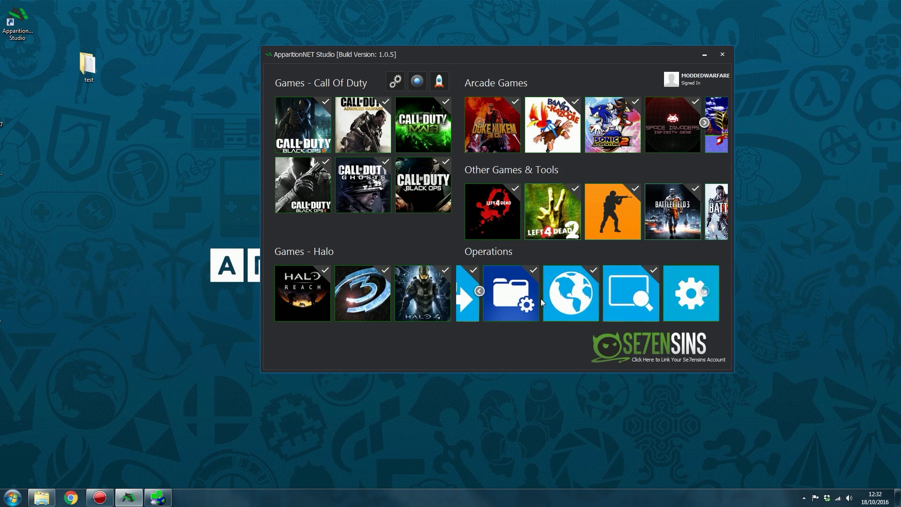
pyautogui.scroll(3, 541, 298)
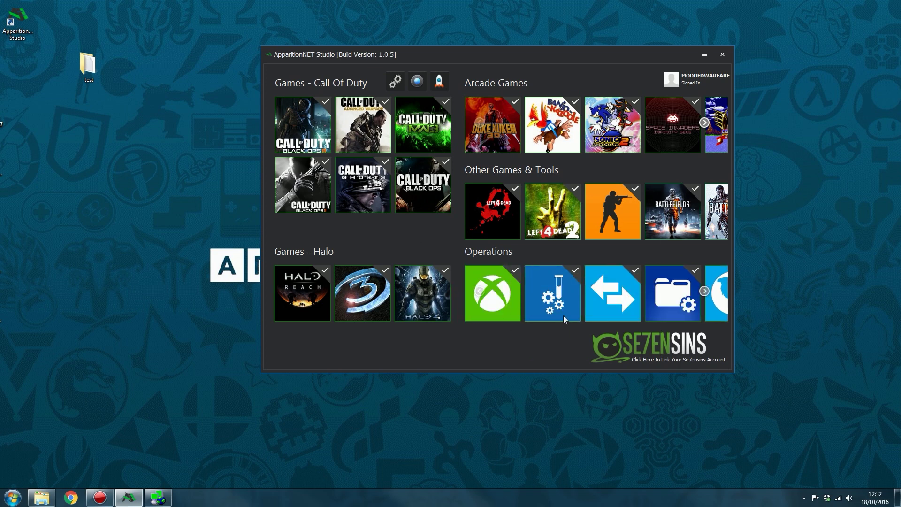
pyautogui.click(511, 297)
pyautogui.moveTo(188, 80); pyautogui.dragTo(448, 131)
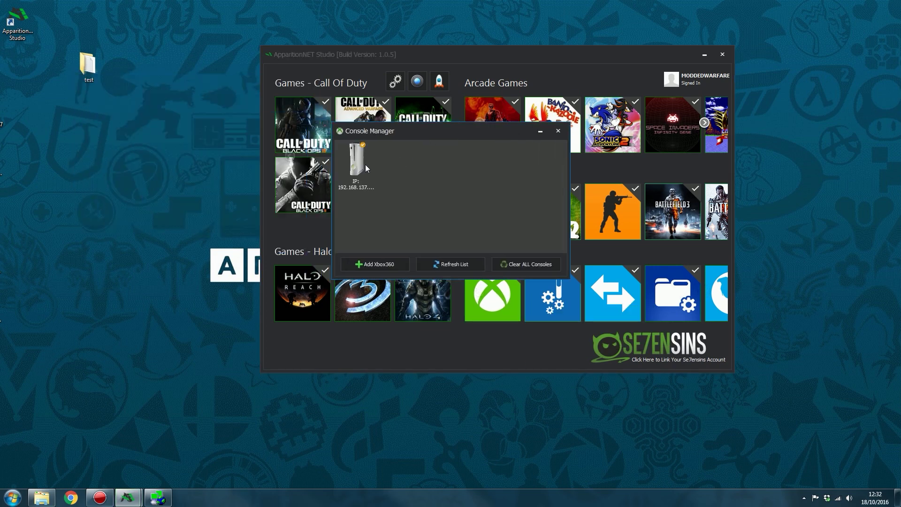
pyautogui.rightClick(362, 167)
pyautogui.click(407, 234)
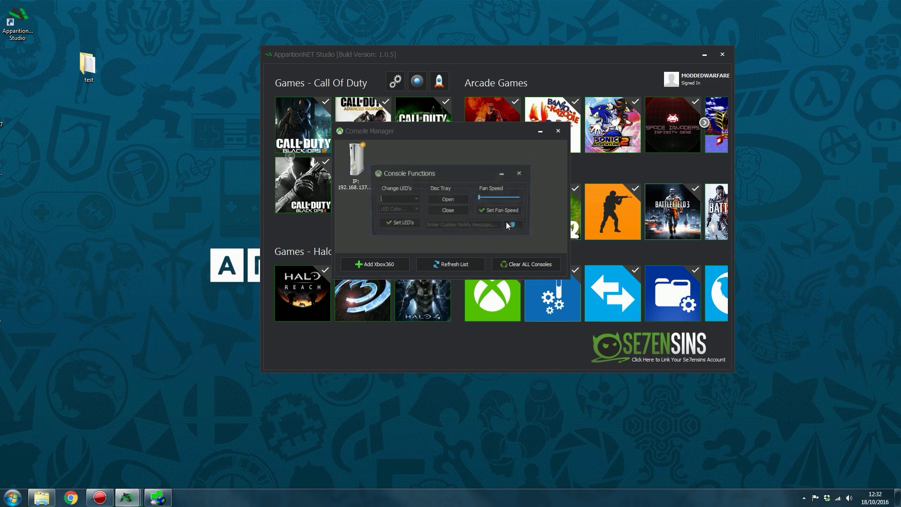
pyautogui.click(515, 174)
# View the Console Info of the listed console and close it
pyautogui.rightClick(361, 163)
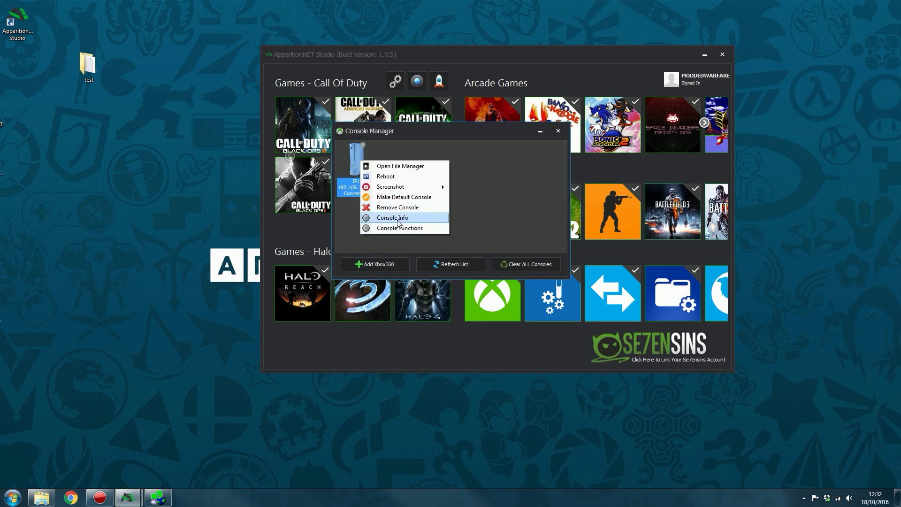
pyautogui.click(406, 219)
pyautogui.click(509, 161)
# View the console's drives in its File Manager, and close both the File Explorer and the Console Manager
pyautogui.rightClick(358, 168)
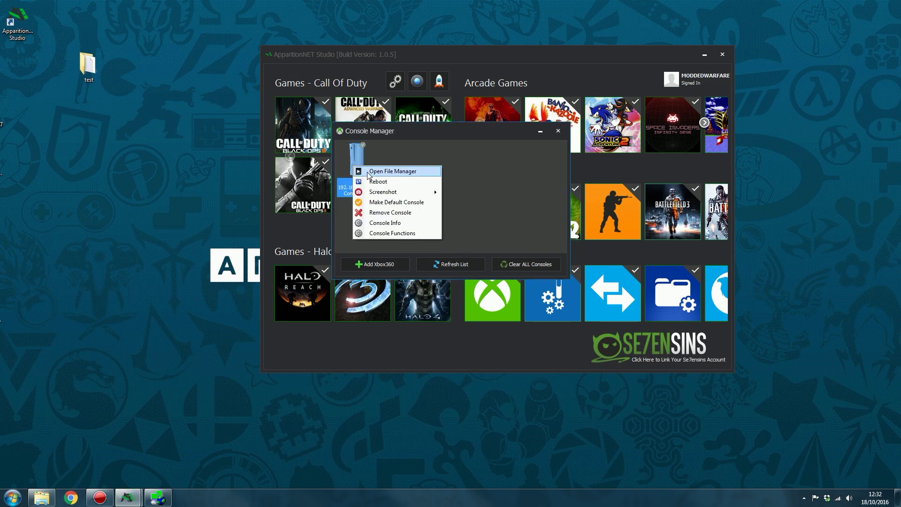
pyautogui.click(396, 171)
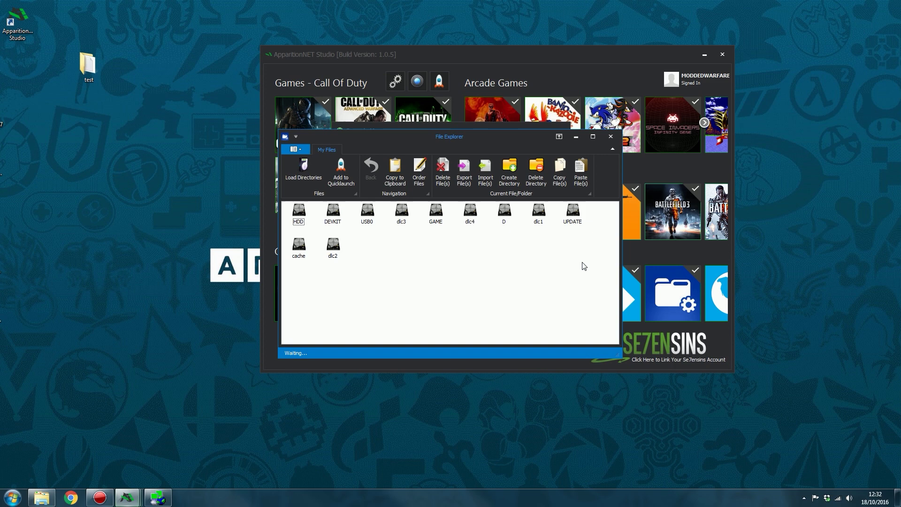
pyautogui.click(610, 136)
pyautogui.click(561, 131)
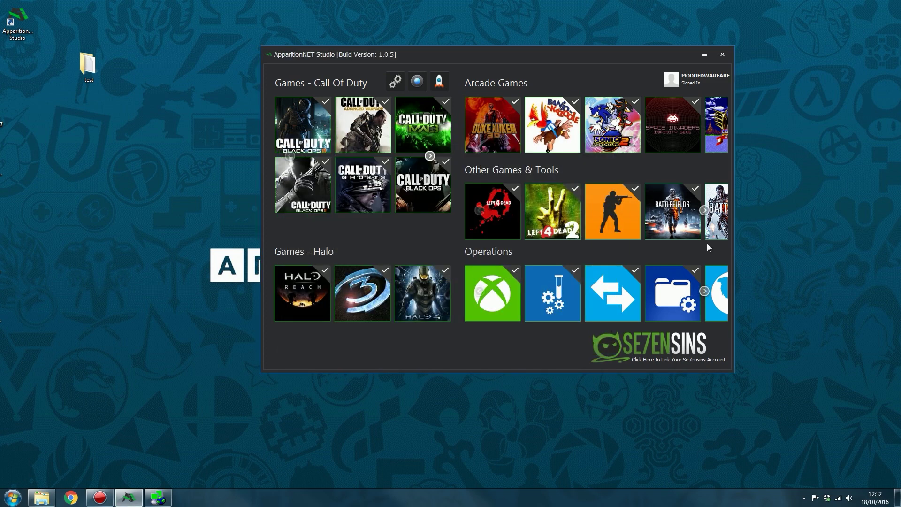